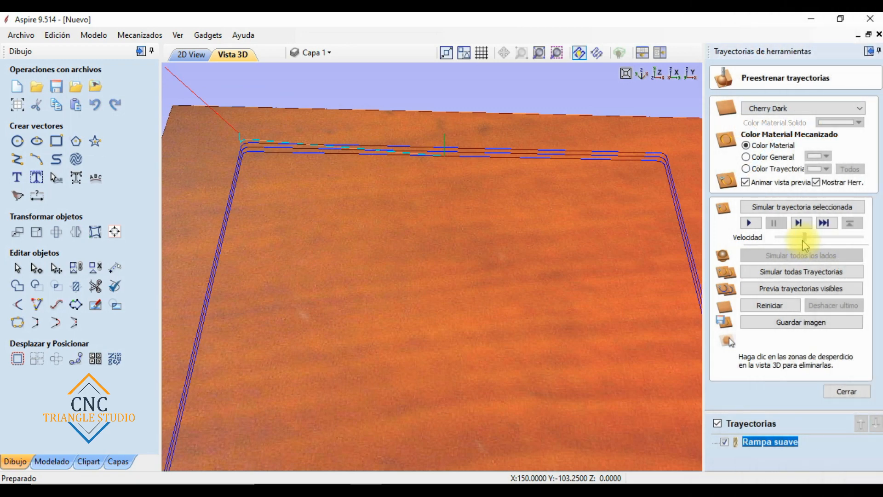
Step: Simulate the visible Rampa suave toolpath on the 3D material block and close the preview
{"action": "left_click_drag", "start_coordinate": [415, 283], "coordinate": [427, 317]}
{"action": "middle_click_drag", "start_coordinate": [427, 317], "coordinate": [427, 330]}
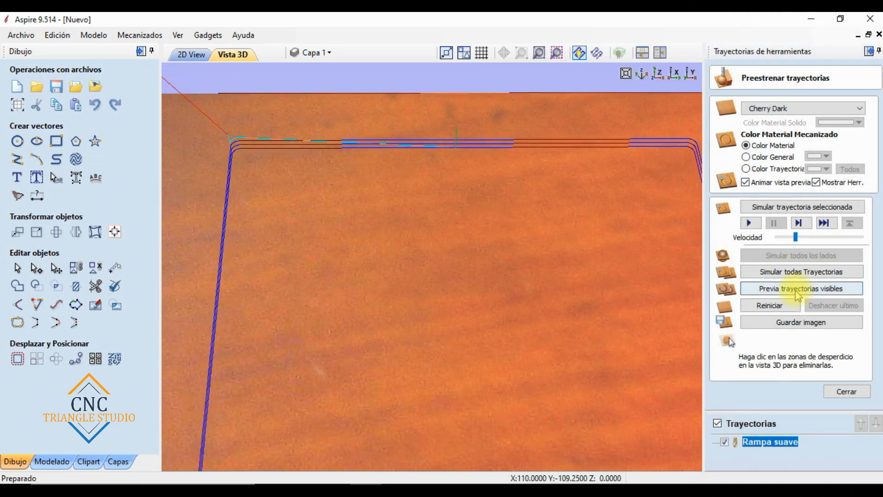
{"action": "left_click", "coordinate": [796, 291]}
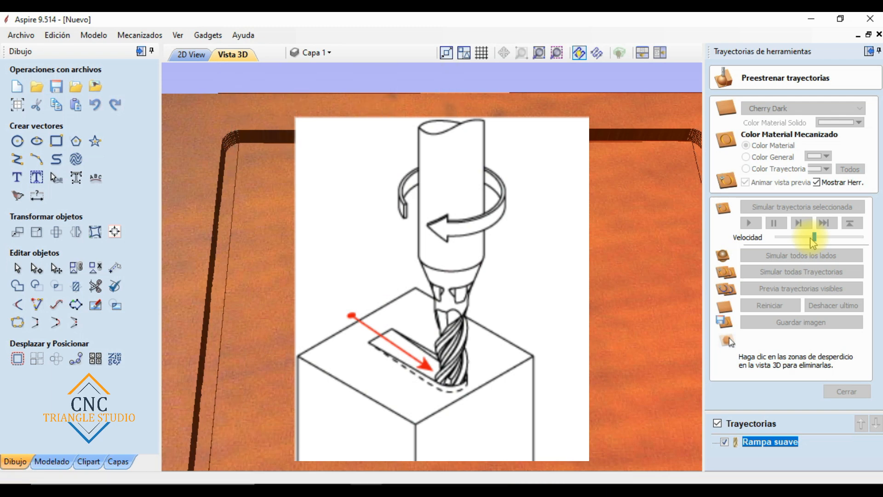
{"action": "left_click", "coordinate": [846, 392]}
{"action": "left_click", "coordinate": [716, 296]}
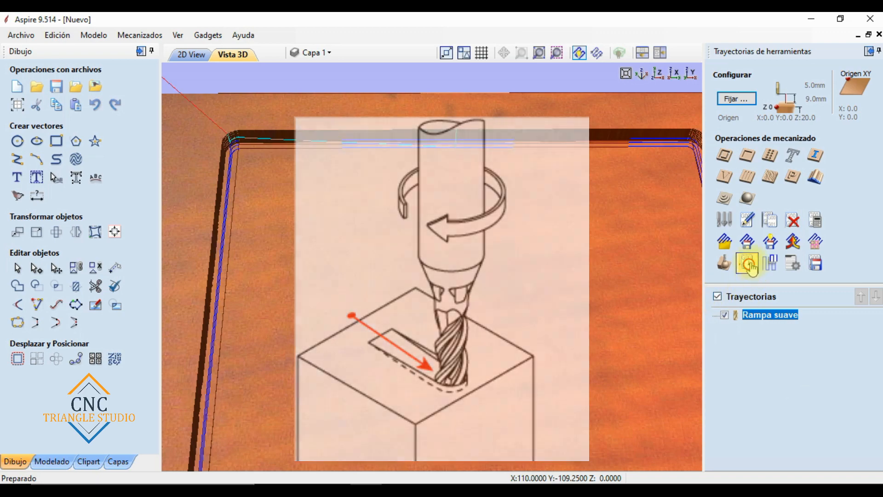
{"action": "scroll", "coordinate": [752, 267], "scroll_direction": "down", "scroll_amount": 5}
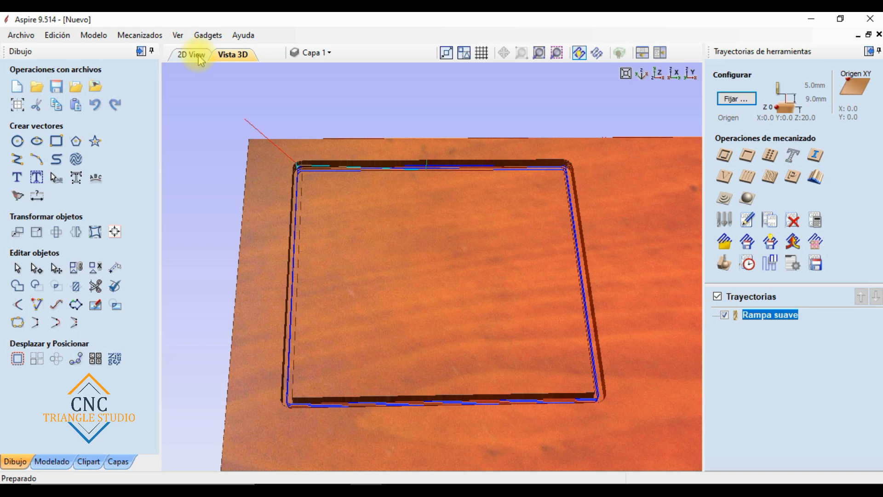
Step: Examine the cutting direction of the Rampa suave toolpath around its square in the 2D view
{"action": "left_click", "coordinate": [197, 55]}
{"action": "scroll", "coordinate": [472, 351], "scroll_direction": "up", "scroll_amount": 3}
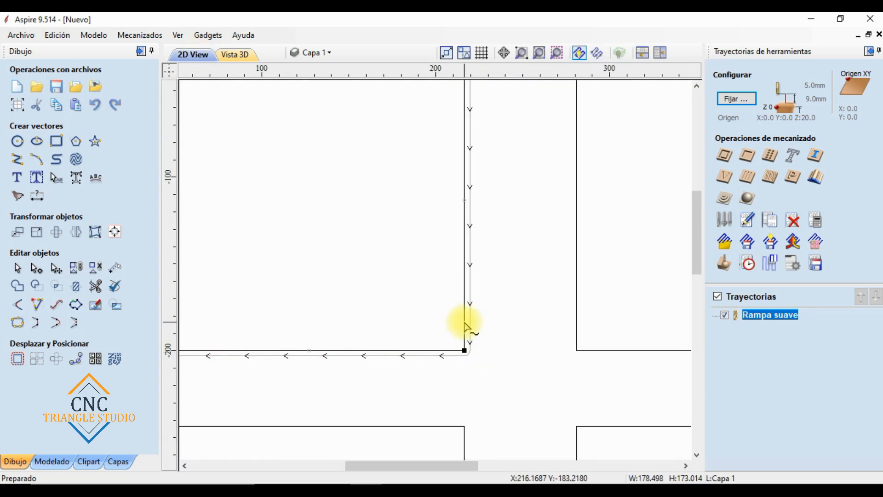
{"action": "scroll", "coordinate": [511, 304], "scroll_direction": "down", "scroll_amount": 4}
{"action": "scroll", "coordinate": [506, 305], "scroll_direction": "up", "scroll_amount": 3}
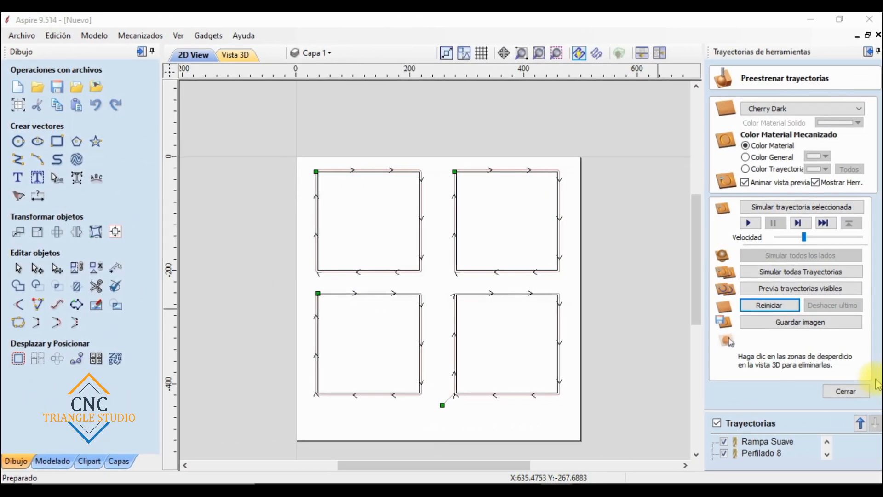
Step: Close the toolpath preview and highlight the existing toolpaths one by one to identify the square each one cuts
{"action": "left_click", "coordinate": [846, 391]}
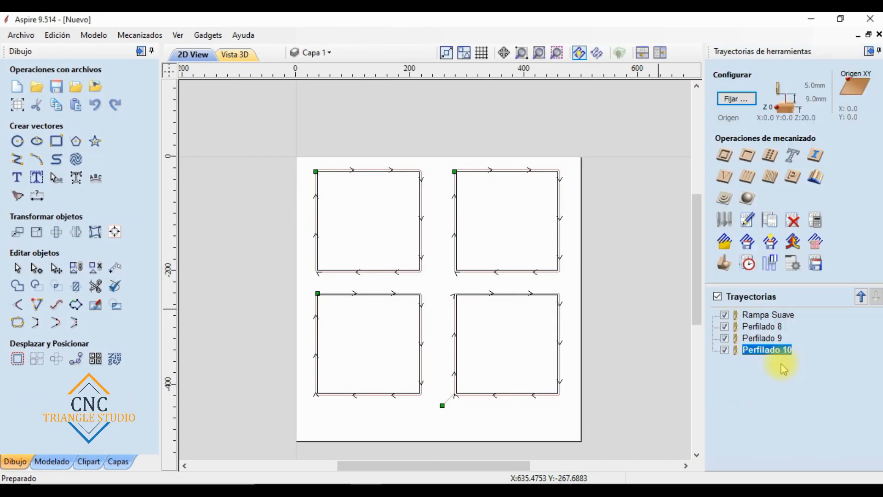
{"action": "left_click", "coordinate": [758, 316]}
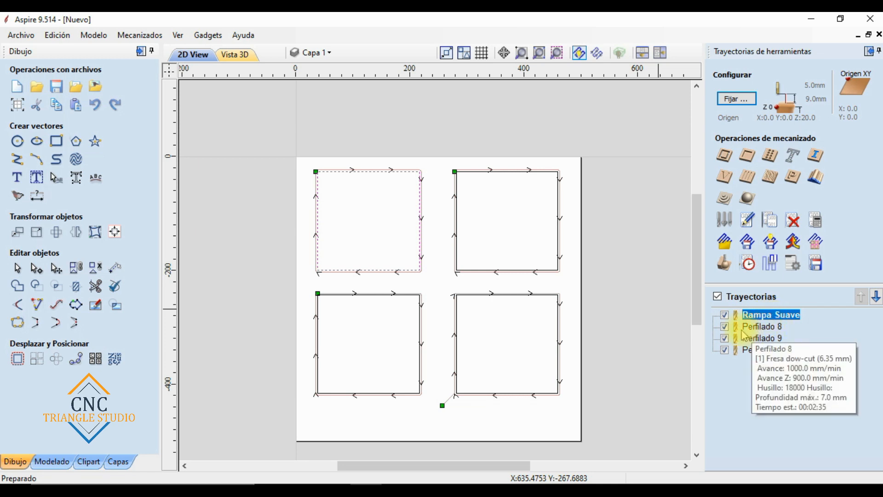
{"action": "left_click", "coordinate": [761, 327]}
{"action": "left_click", "coordinate": [769, 350]}
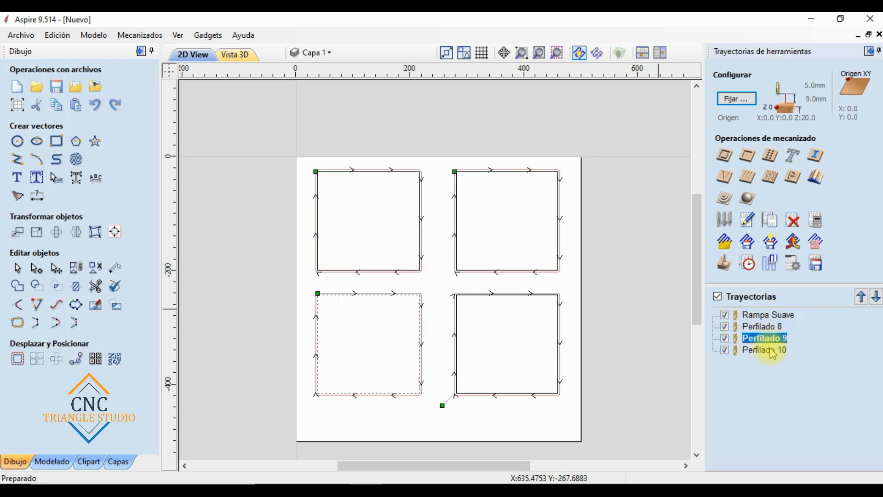
{"action": "left_click", "coordinate": [763, 327]}
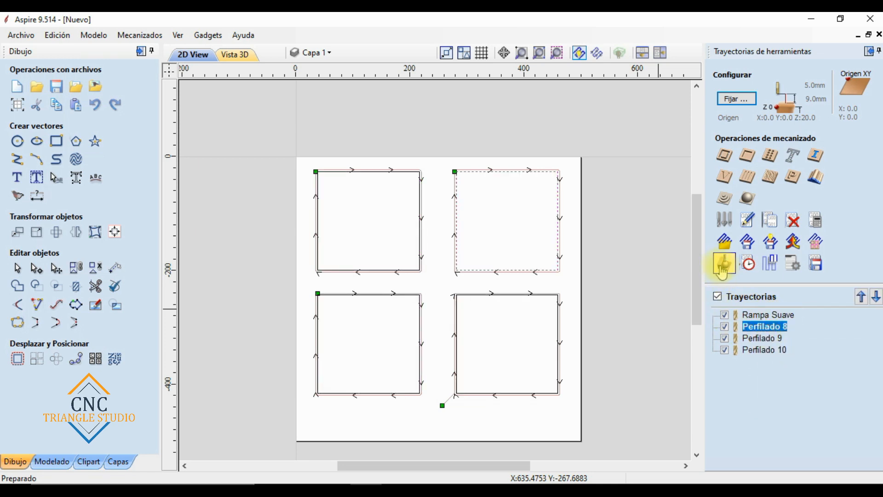
Step: Inspect the entry moves of the four toolpaths in 3D, and return to the 2D view of the squares
{"action": "left_click", "coordinate": [244, 56]}
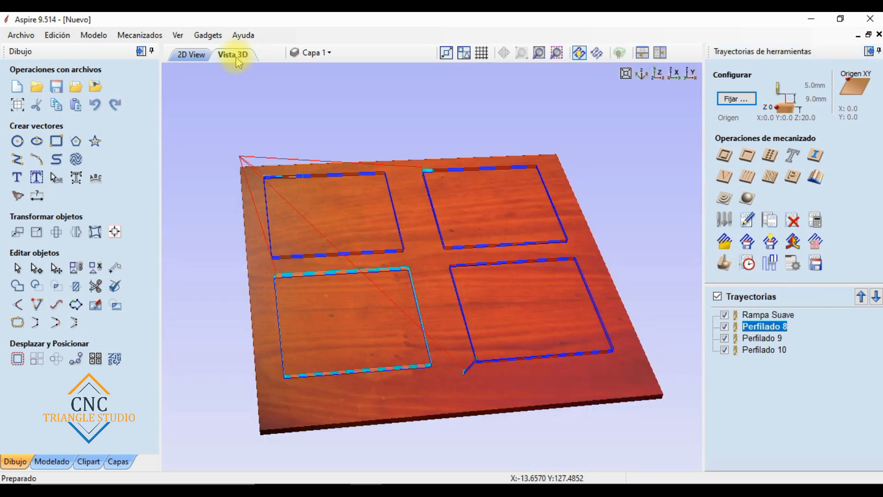
{"action": "scroll", "coordinate": [270, 189], "scroll_direction": "up", "scroll_amount": 5}
{"action": "scroll", "coordinate": [294, 235], "scroll_direction": "down", "scroll_amount": 4}
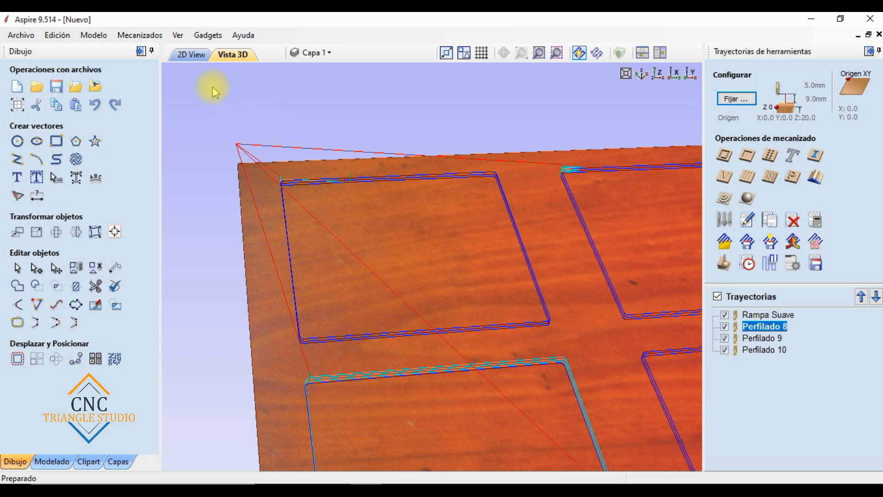
{"action": "left_click", "coordinate": [191, 54]}
{"action": "scroll", "coordinate": [416, 193], "scroll_direction": "up", "scroll_amount": 3}
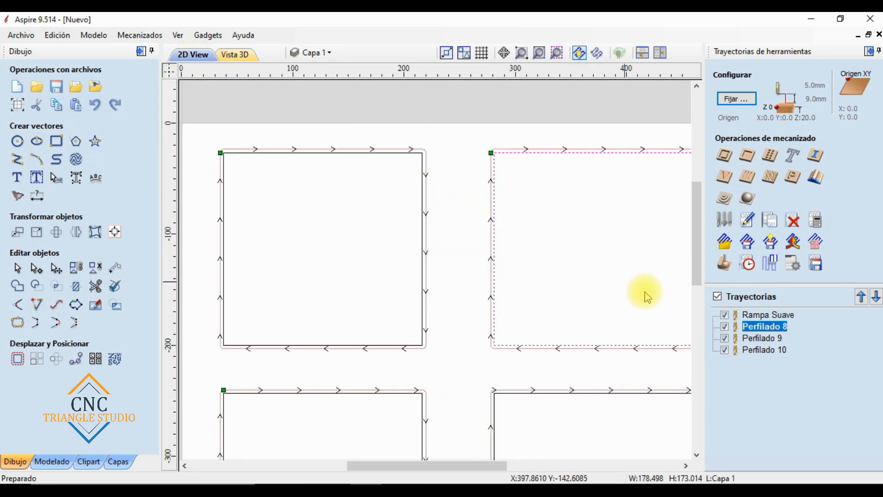
Step: Hide all toolpaths and open the 2D profile strategy for the upper-left square
{"action": "left_click", "coordinate": [717, 296]}
{"action": "left_click", "coordinate": [422, 211]}
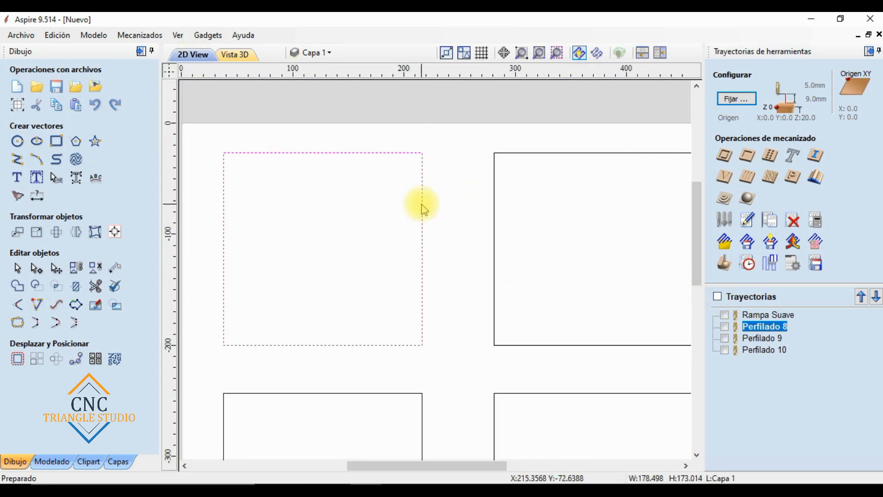
{"action": "left_click", "coordinate": [734, 157]}
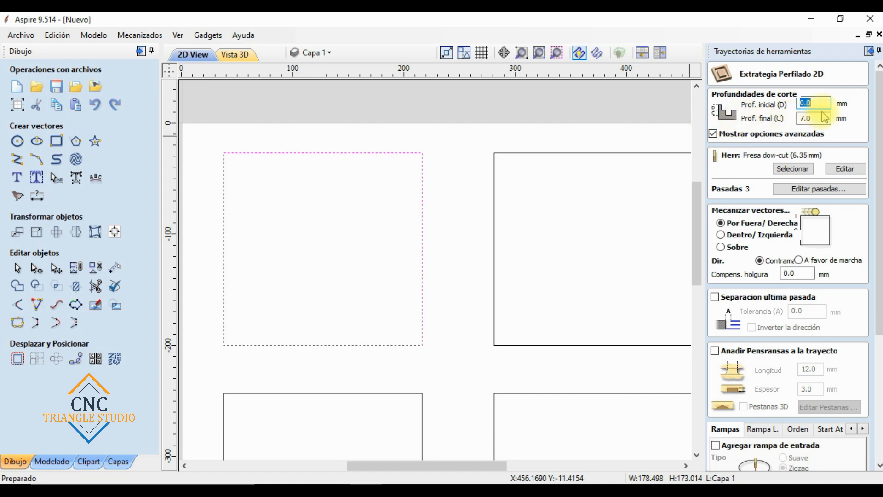
Step: Calculate the outside profile toolpath from 0.0 to 7.0 mm deep with the 6.35 mm down-cut bit, leaving the entry ramp off
{"action": "key", "text": "Tab"}
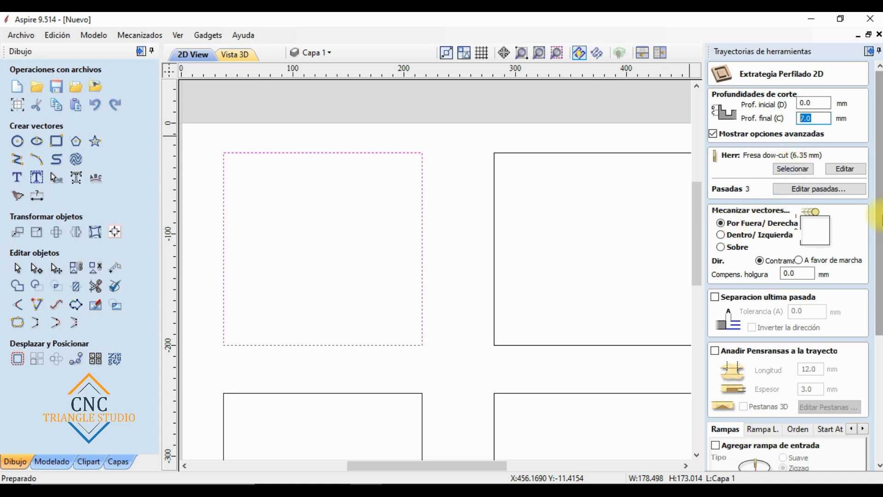
{"action": "left_click_drag", "start_coordinate": [878, 216], "coordinate": [862, 319]}
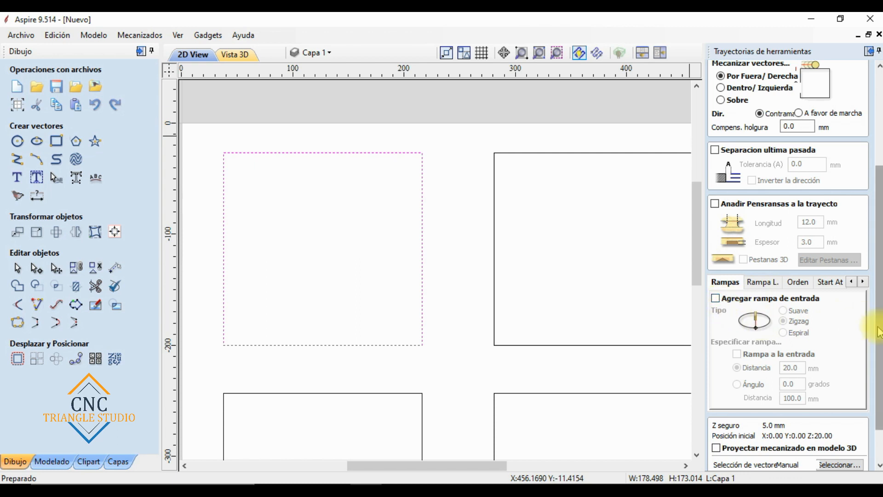
{"action": "left_click_drag", "start_coordinate": [878, 324], "coordinate": [878, 188]}
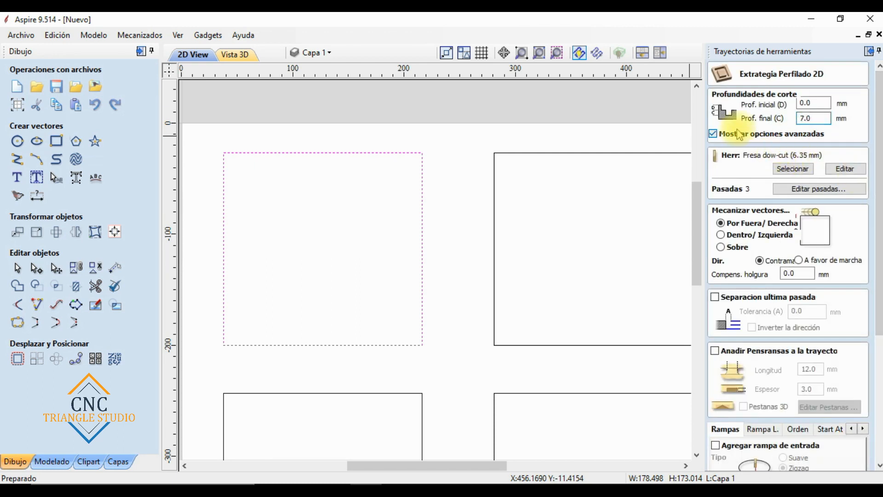
{"action": "left_click", "coordinate": [717, 134]}
{"action": "left_click", "coordinate": [741, 143]}
{"action": "left_click_drag", "start_coordinate": [879, 227], "coordinate": [879, 354]}
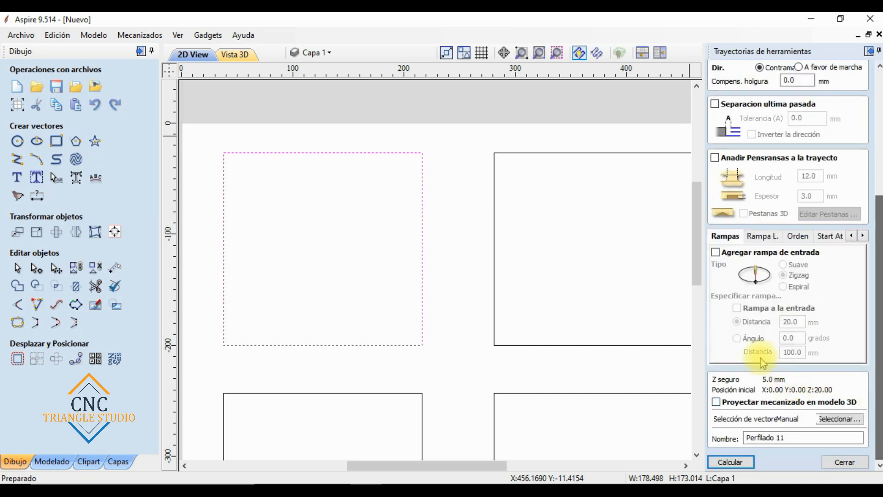
{"action": "left_click", "coordinate": [716, 252]}
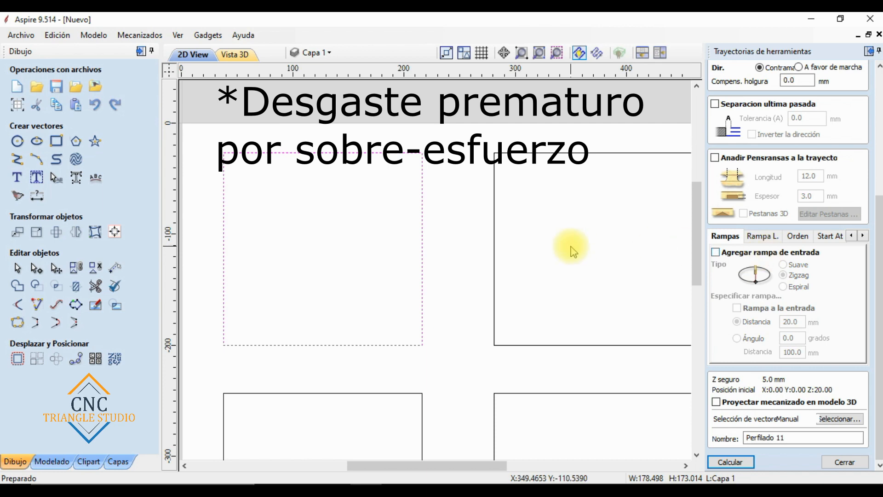
{"action": "left_click_drag", "start_coordinate": [878, 216], "coordinate": [879, 81]}
{"action": "left_click_drag", "start_coordinate": [879, 321], "coordinate": [879, 438]}
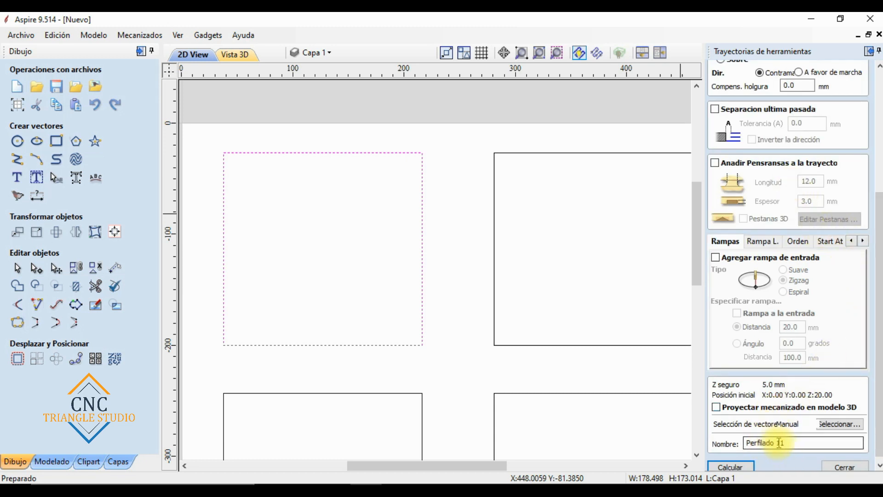
{"action": "scroll", "coordinate": [879, 423], "scroll_direction": "down", "scroll_amount": 1}
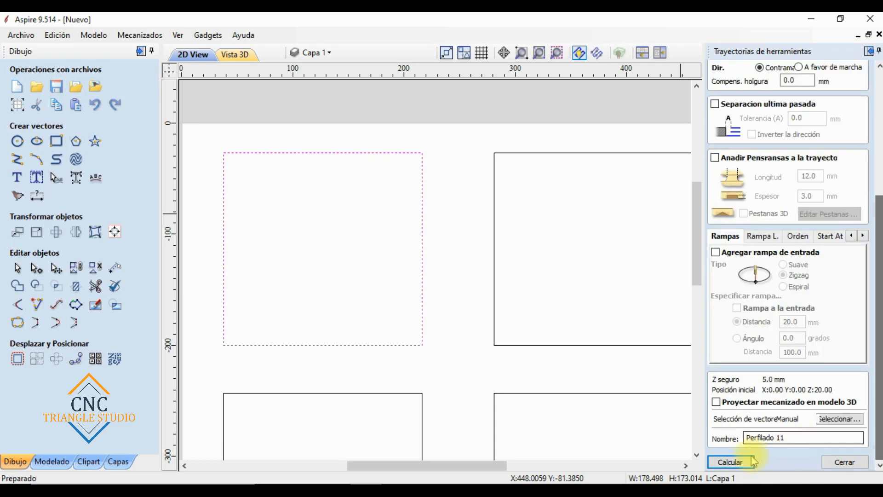
{"action": "left_click", "coordinate": [732, 460]}
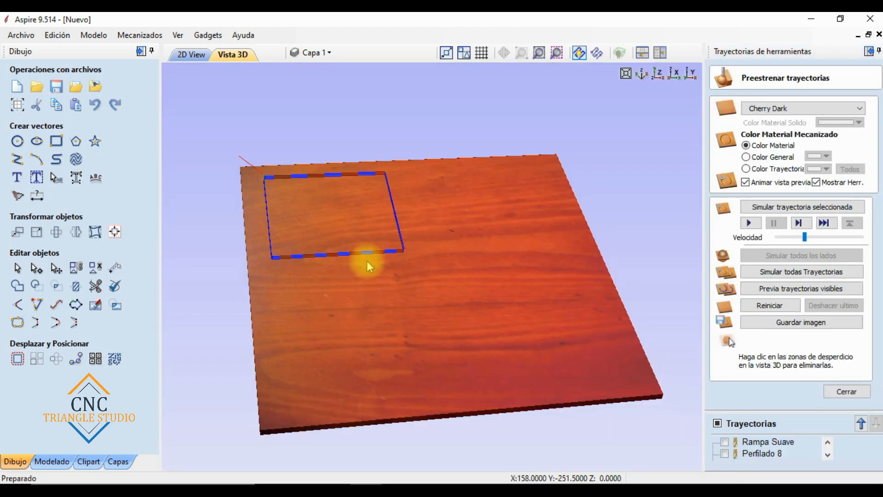
Step: Examine the new profile toolpath's vertical plunge and its passes around the upper-left square in 3D
{"action": "scroll", "coordinate": [367, 253], "scroll_direction": "up", "scroll_amount": 3}
{"action": "middle_click_drag", "start_coordinate": [390, 258], "coordinate": [551, 383]}
{"action": "scroll", "coordinate": [263, 315], "scroll_direction": "up", "scroll_amount": 4}
{"action": "middle_click_drag", "start_coordinate": [363, 301], "coordinate": [434, 322]}
{"action": "left_click_drag", "start_coordinate": [393, 271], "coordinate": [360, 308]}
{"action": "middle_click_drag", "start_coordinate": [360, 308], "coordinate": [264, 236]}
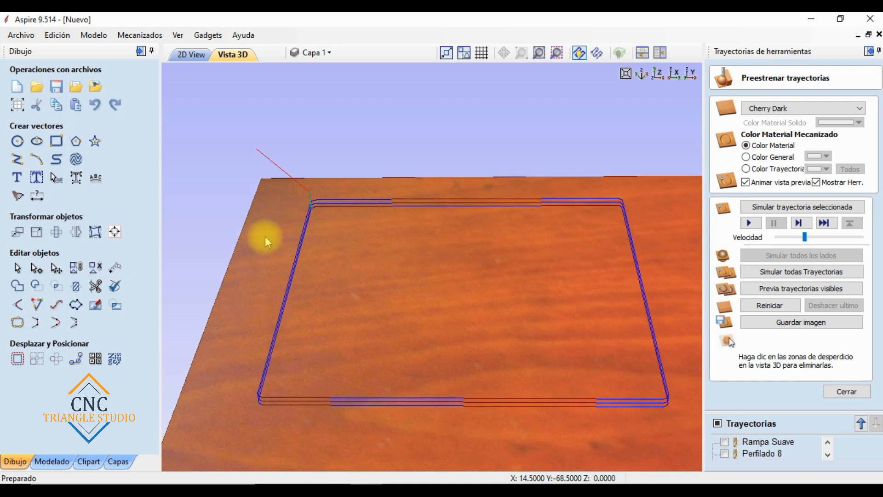
{"action": "middle_click_drag", "start_coordinate": [434, 266], "coordinate": [325, 240]}
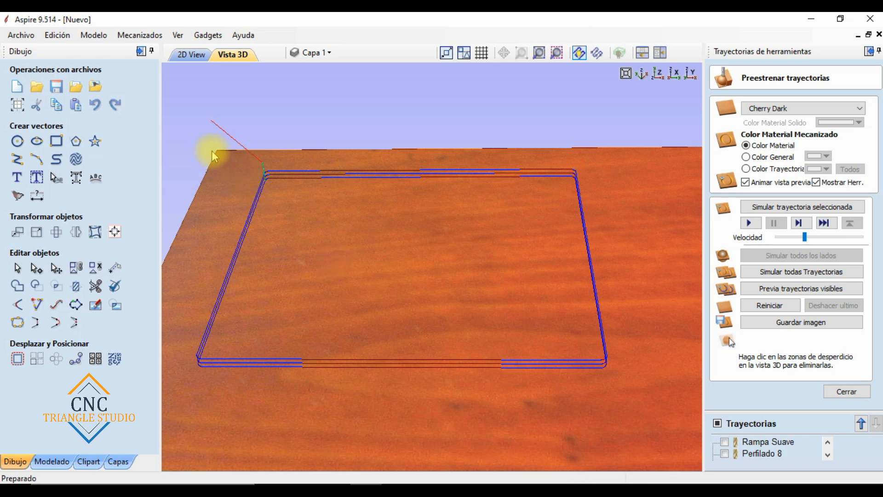
{"action": "middle_click_drag", "start_coordinate": [415, 262], "coordinate": [534, 249]}
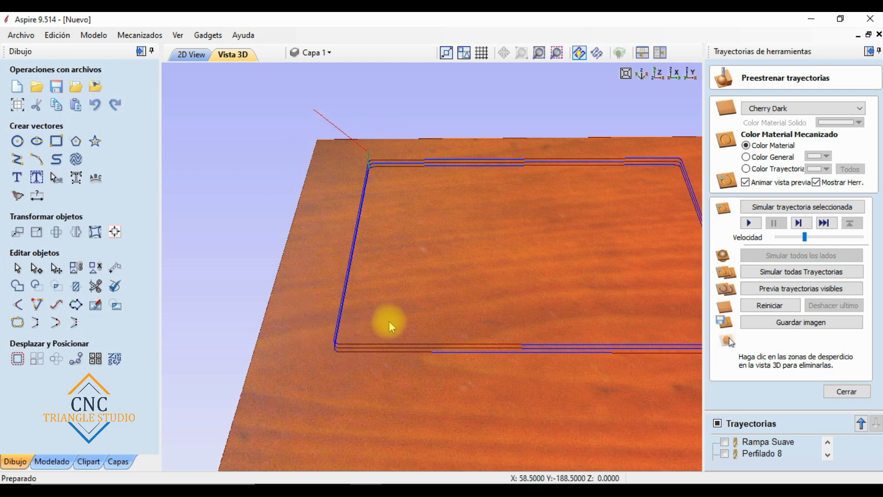
{"action": "middle_click_drag", "start_coordinate": [389, 322], "coordinate": [308, 300]}
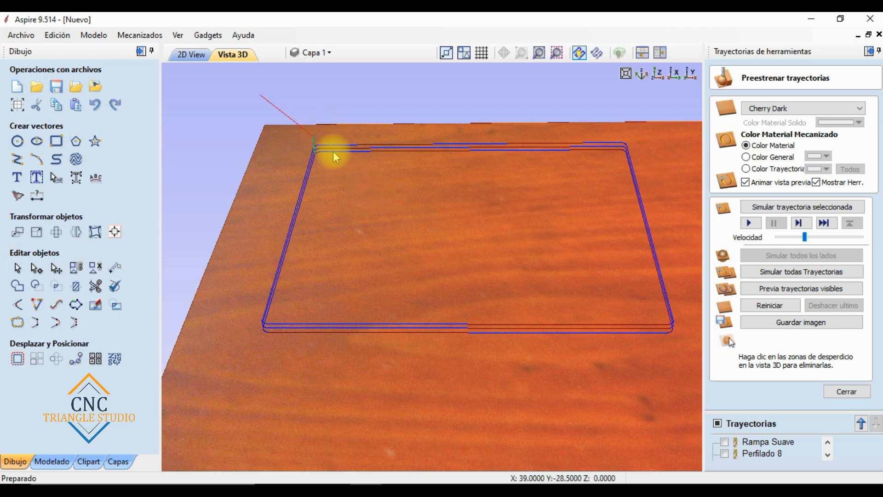
{"action": "middle_click_drag", "start_coordinate": [403, 223], "coordinate": [388, 217]}
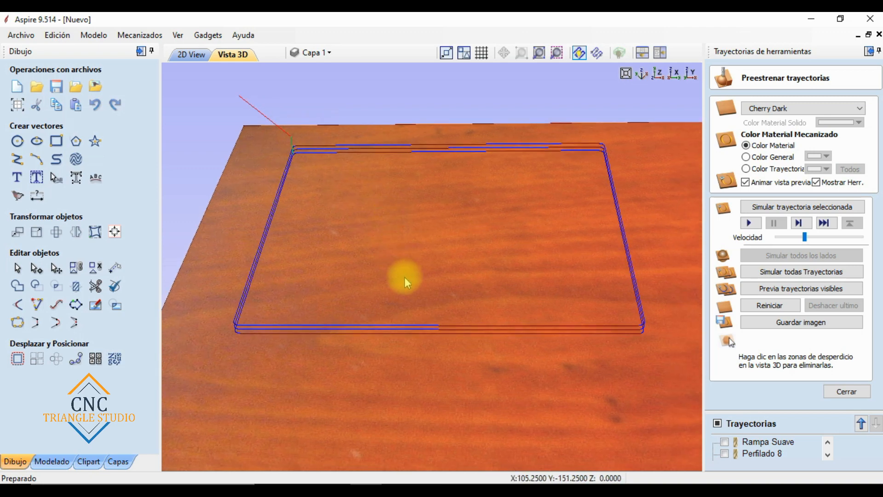
{"action": "left_click_drag", "start_coordinate": [405, 280], "coordinate": [375, 287]}
{"action": "middle_click_drag", "start_coordinate": [375, 288], "coordinate": [405, 337]}
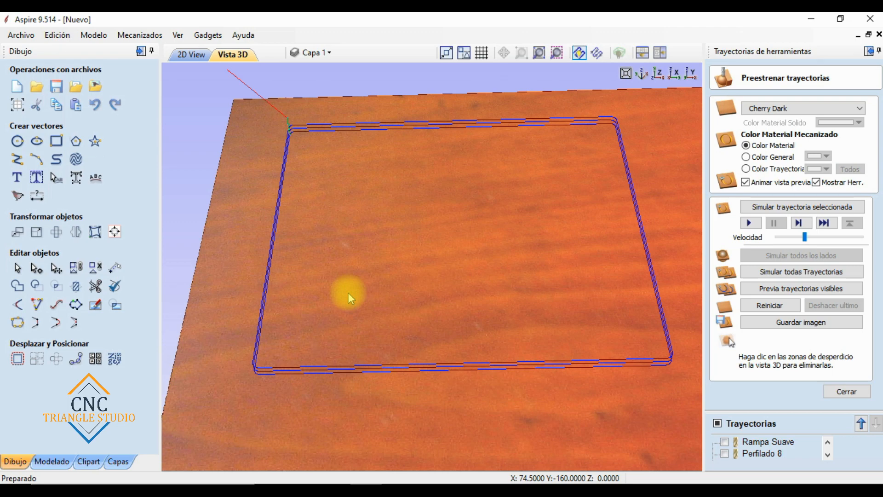
{"action": "left_click_drag", "start_coordinate": [612, 341], "coordinate": [505, 322]}
Step: Close the preview, hide the Perfilado 11 toolpath, and show the Rampa Suave and Perfilado 8 toolpaths in 3D
{"action": "left_click", "coordinate": [847, 392]}
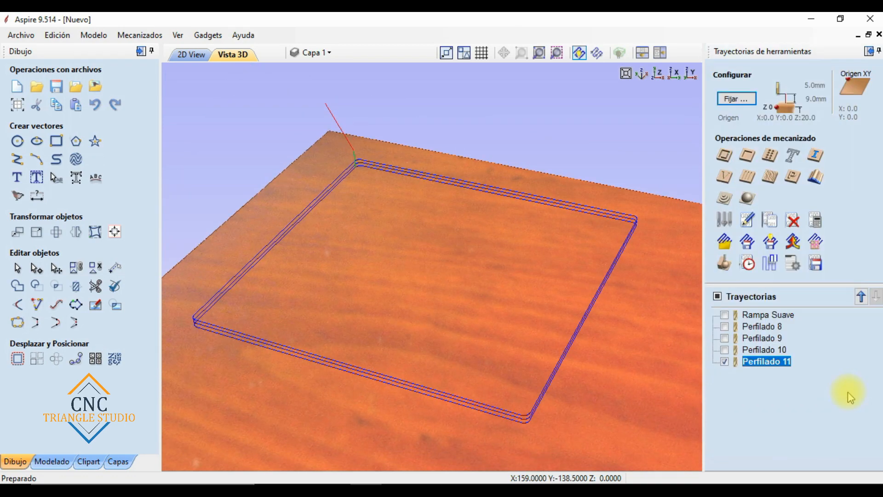
{"action": "left_click", "coordinate": [725, 362]}
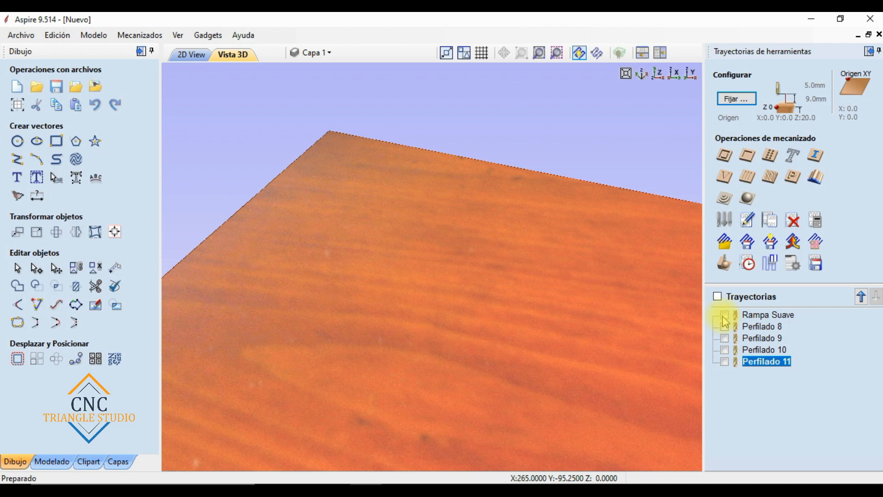
{"action": "left_click", "coordinate": [725, 315]}
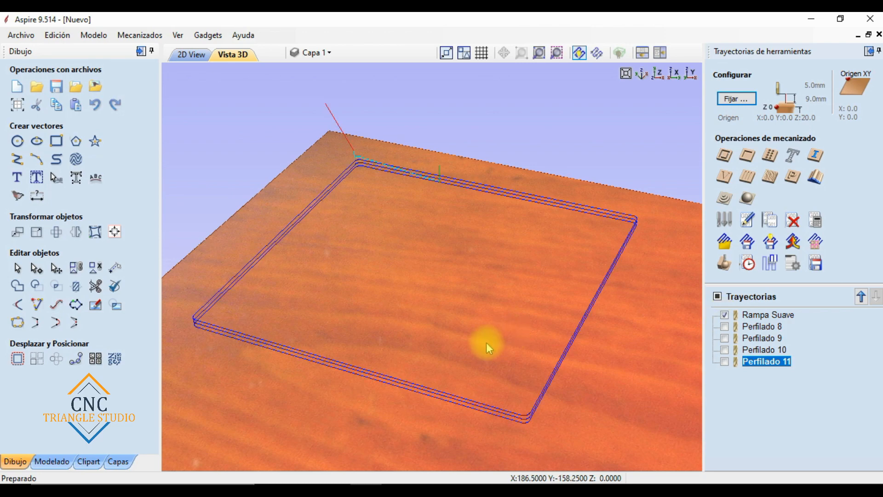
{"action": "left_click_drag", "start_coordinate": [332, 391], "coordinate": [516, 293]}
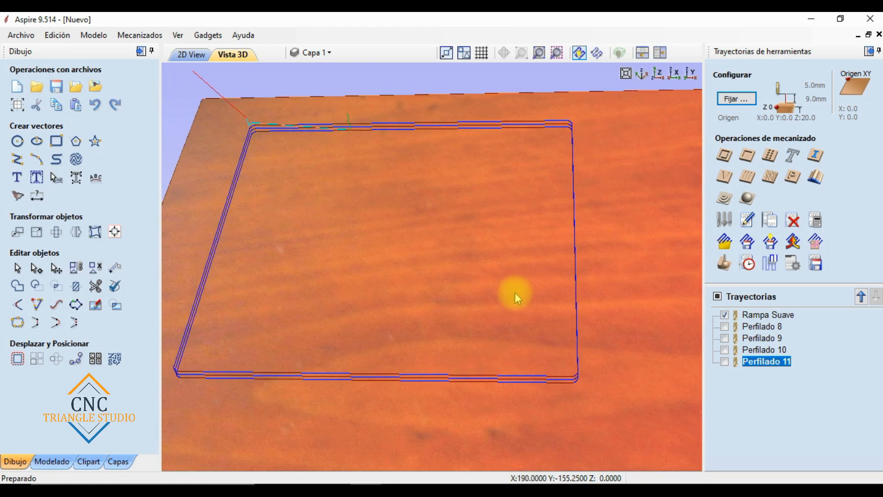
{"action": "left_click", "coordinate": [724, 327]}
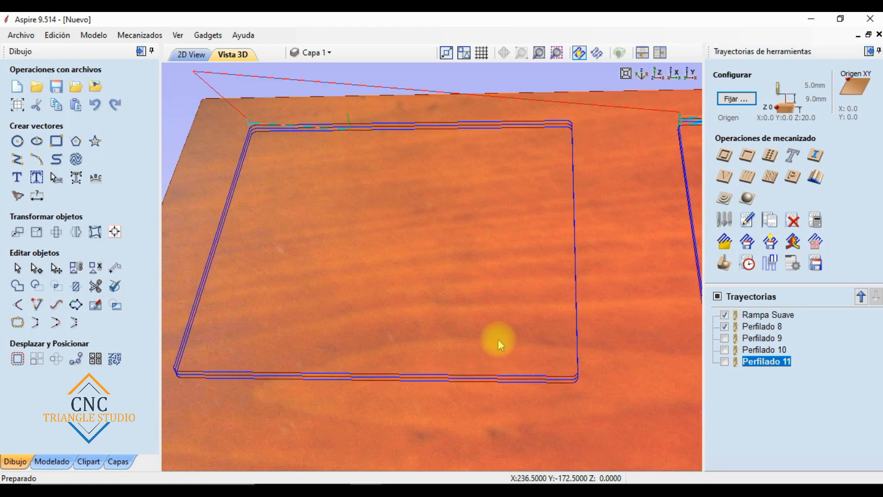
{"action": "scroll", "coordinate": [315, 361], "scroll_direction": "up", "scroll_amount": 5}
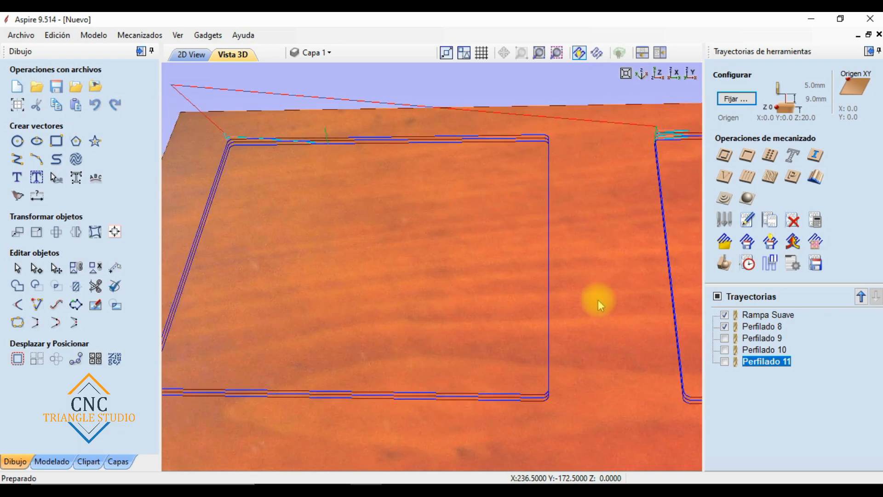
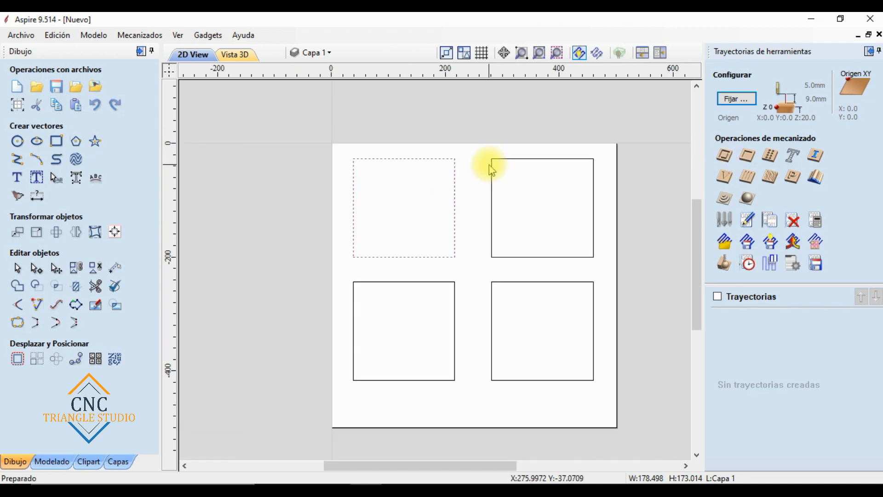
Step: Open the 2D profile strategy and look closely at the upper-left corner of the upper-left square
{"action": "scroll", "coordinate": [577, 228], "scroll_direction": "up", "scroll_amount": 2}
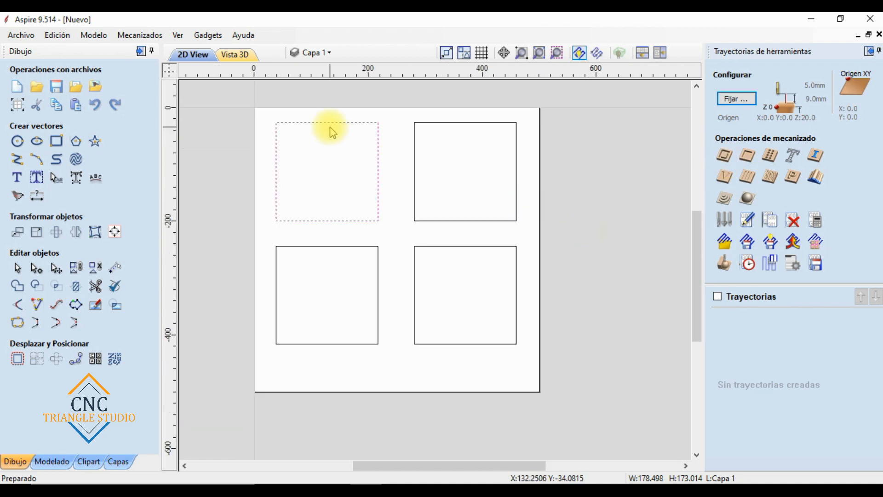
{"action": "left_click", "coordinate": [727, 159]}
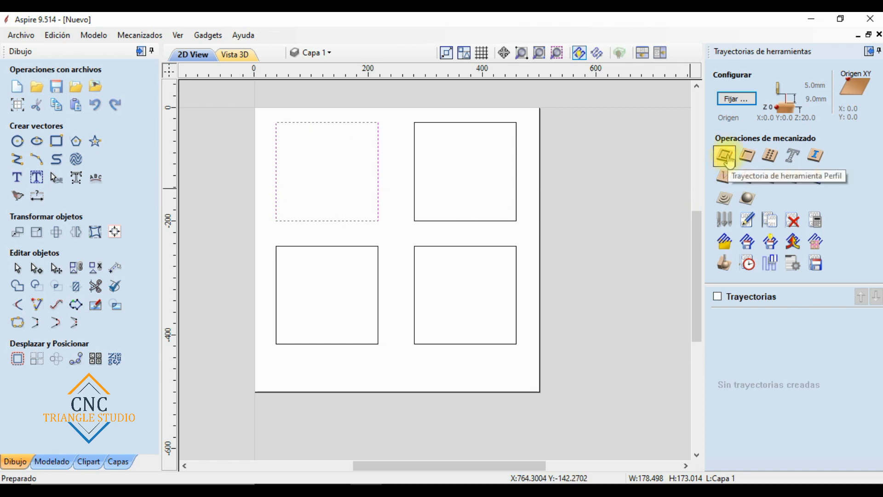
{"action": "left_click", "coordinate": [727, 159]}
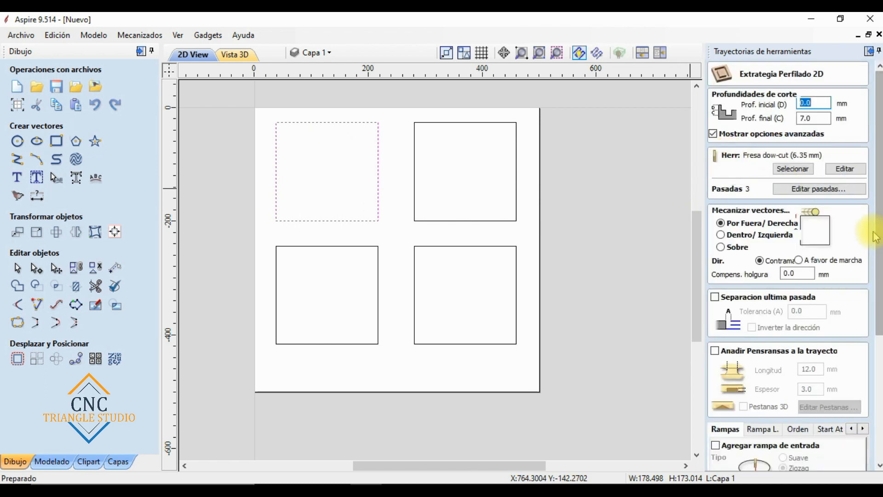
{"action": "left_click", "coordinate": [327, 109]}
{"action": "scroll", "coordinate": [285, 147], "scroll_direction": "up", "scroll_amount": 2}
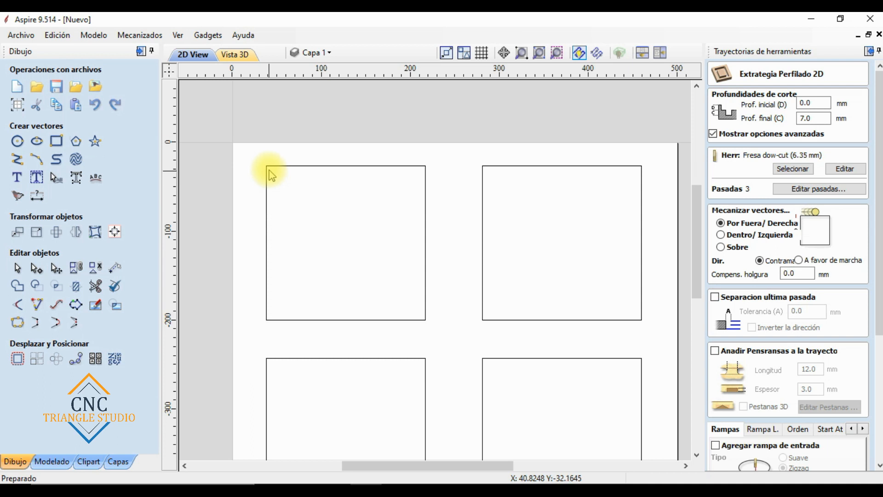
{"action": "scroll", "coordinate": [271, 177], "scroll_direction": "up", "scroll_amount": 3}
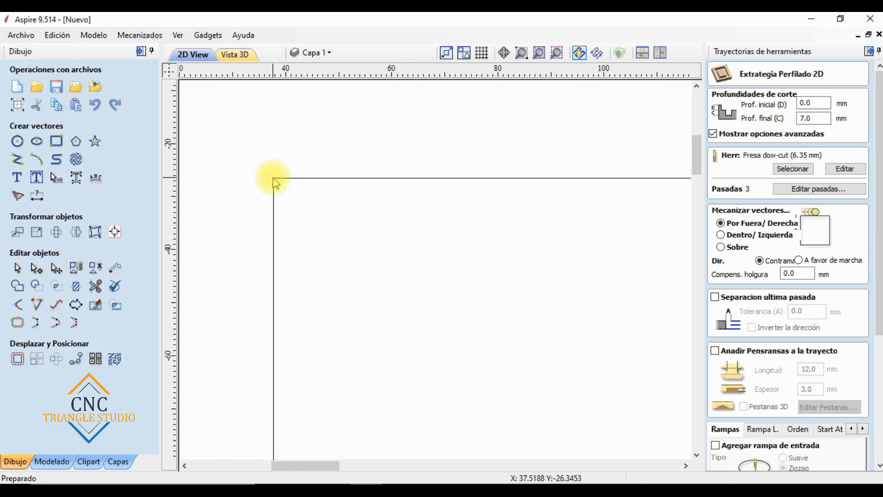
{"action": "scroll", "coordinate": [275, 181], "scroll_direction": "down", "scroll_amount": 4}
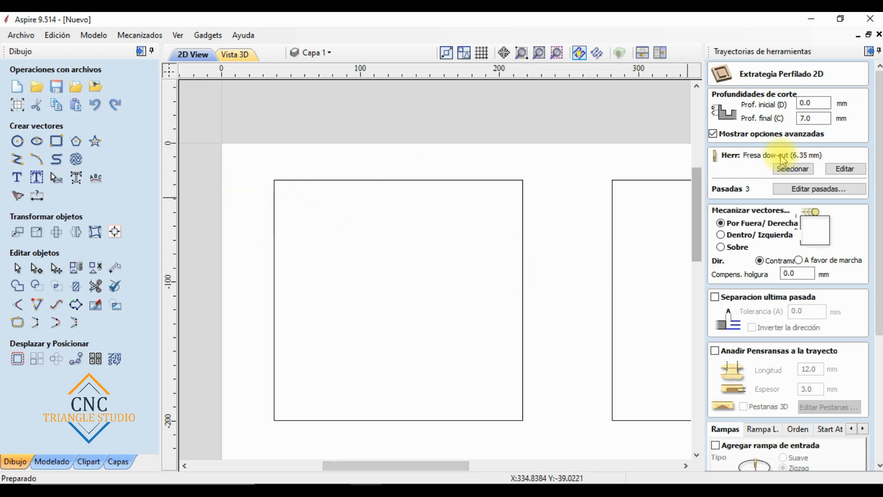
Step: Add a smooth (Suave) entry ramp with a distance of 30 mm to the upper-left square's profile
{"action": "scroll", "coordinate": [879, 167], "scroll_direction": "down", "scroll_amount": 5}
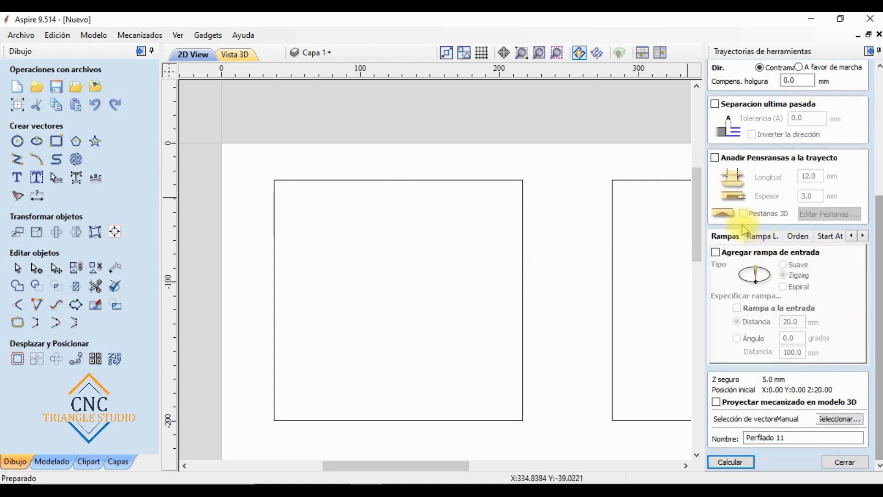
{"action": "left_click", "coordinate": [738, 253]}
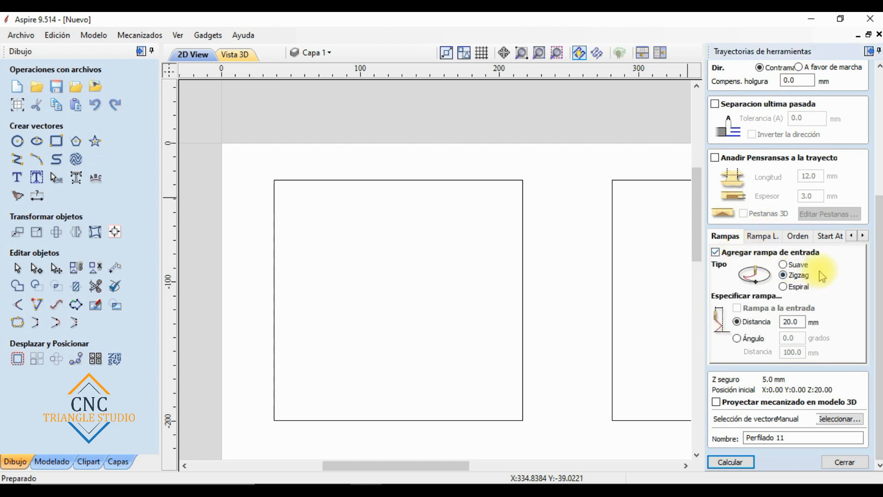
{"action": "left_click", "coordinate": [798, 264]}
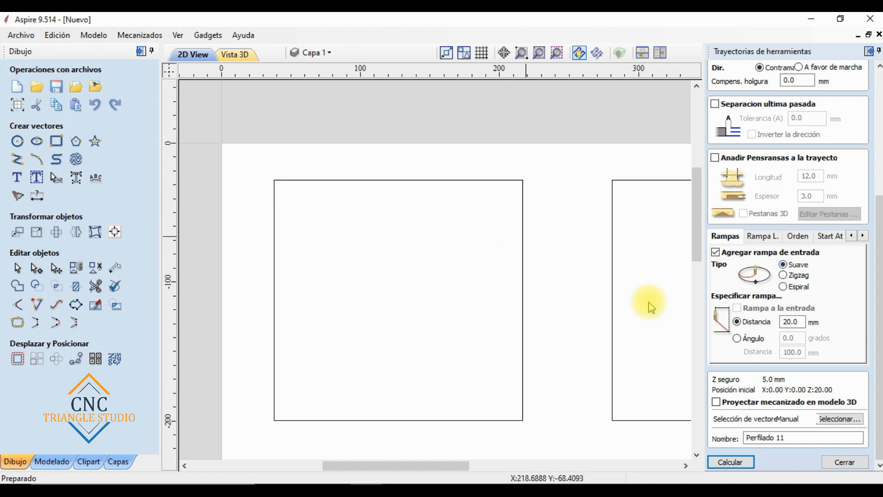
{"action": "left_click_drag", "start_coordinate": [805, 322], "coordinate": [757, 320]}
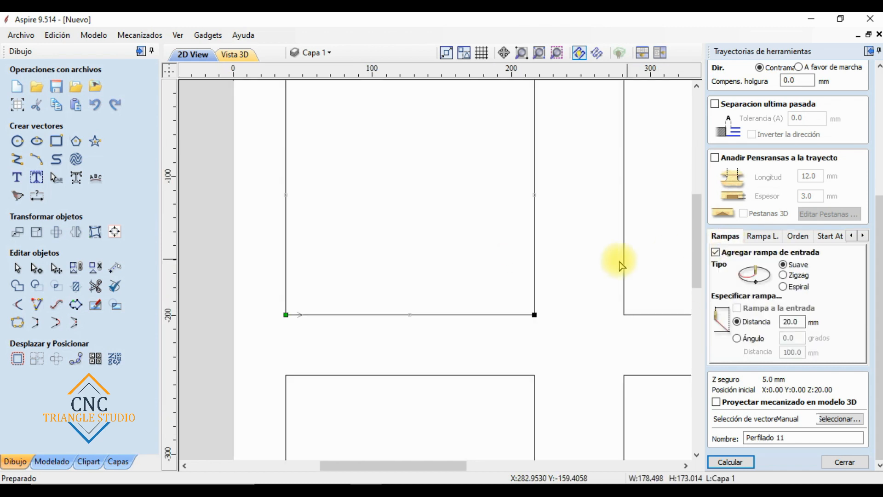
{"action": "scroll", "coordinate": [411, 317], "scroll_direction": "down", "scroll_amount": 4}
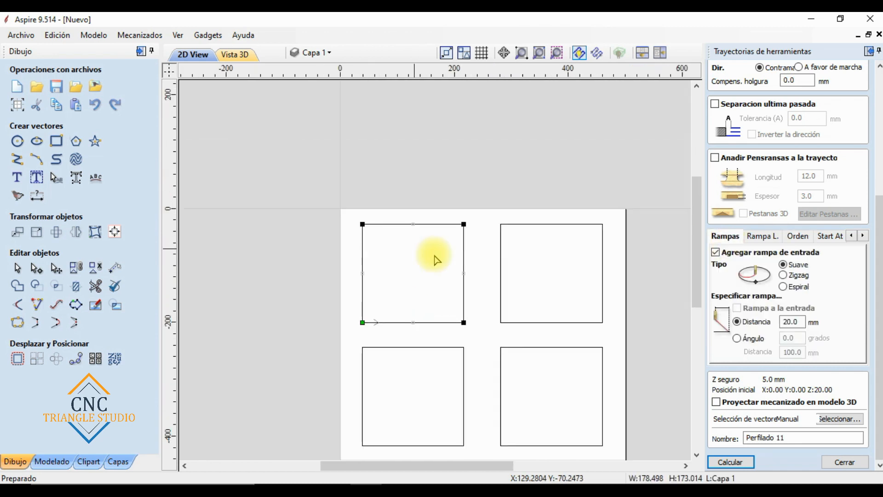
{"action": "scroll", "coordinate": [455, 265], "scroll_direction": "up", "scroll_amount": 2}
{"action": "double_click", "coordinate": [790, 321]}
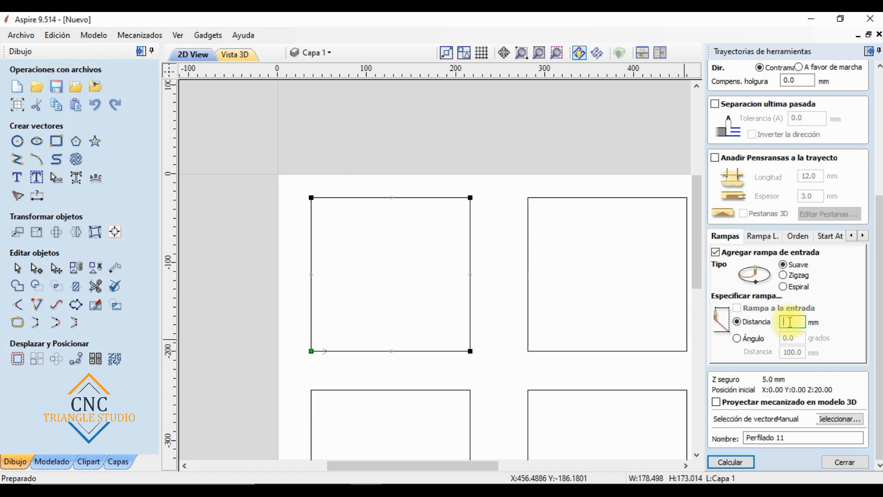
{"action": "type", "text": "1"}
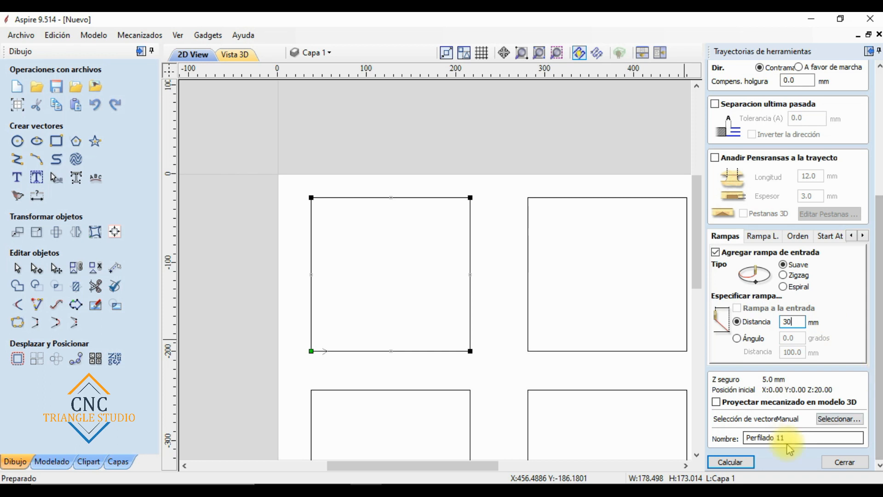
Step: Name the toolpath "Rampa suave" and calculate it
{"action": "left_click_drag", "start_coordinate": [788, 440], "coordinate": [530, 409]}
{"action": "type", "text": "Rampa"}
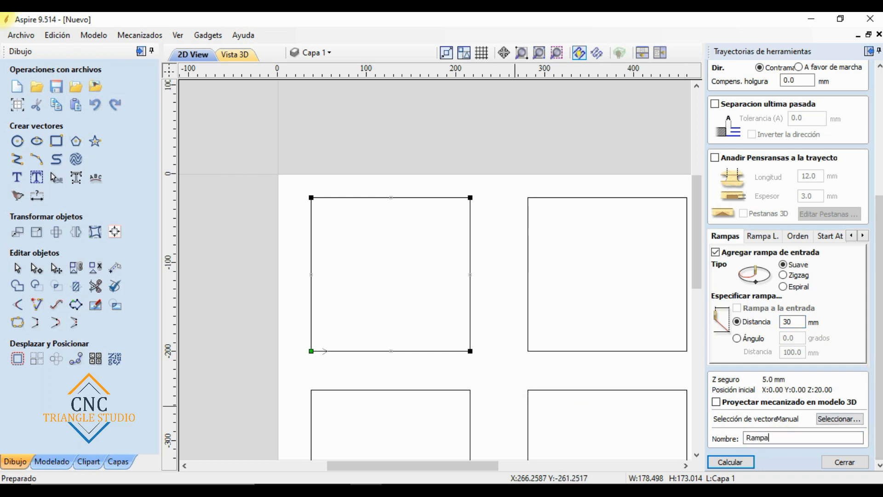
{"action": "type", "text": " suave"}
{"action": "left_click", "coordinate": [738, 459]}
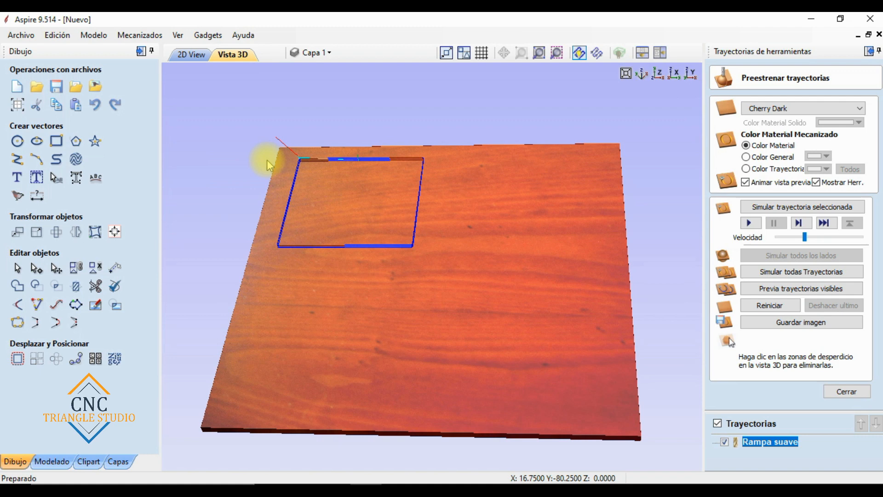
Step: Examine the smooth entry ramp and the stacked passes of the Rampa suave toolpath in 3D
{"action": "scroll", "coordinate": [269, 164], "scroll_direction": "up", "scroll_amount": 5}
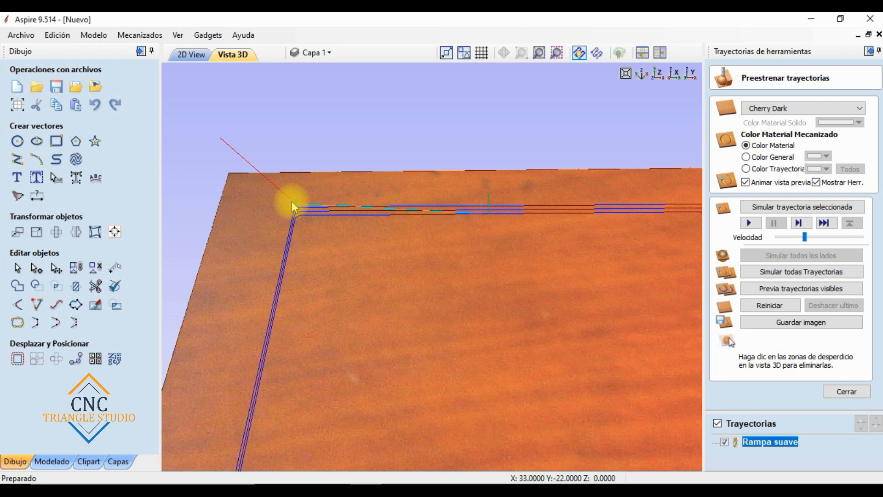
{"action": "left_click_drag", "start_coordinate": [346, 279], "coordinate": [299, 188]}
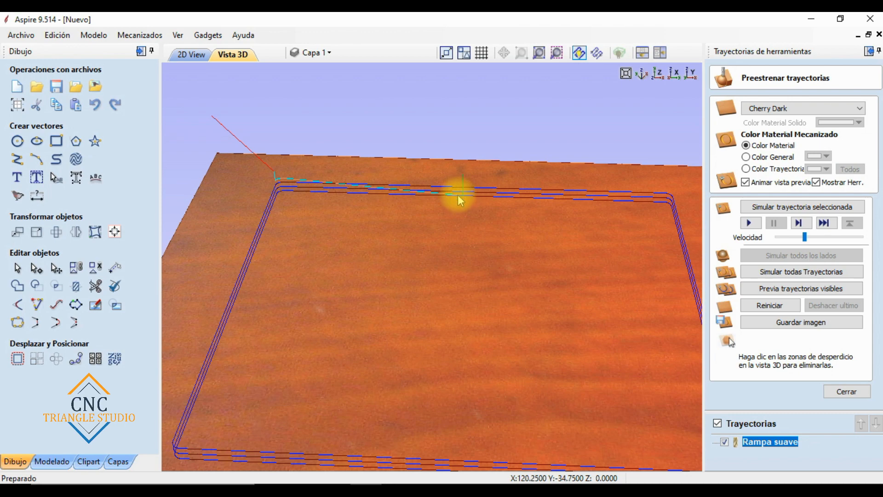
{"action": "middle_click_drag", "start_coordinate": [521, 278], "coordinate": [495, 247]}
{"action": "middle_click_drag", "start_coordinate": [416, 262], "coordinate": [362, 214]}
{"action": "left_click_drag", "start_coordinate": [377, 248], "coordinate": [394, 280]}
{"action": "middle_click_drag", "start_coordinate": [394, 280], "coordinate": [422, 339]}
Step: Slow down the simulation and run the visible Rampa suave toolpath, speeding it up during playback
{"action": "left_click_drag", "start_coordinate": [804, 239], "coordinate": [796, 240]}
{"action": "left_click_drag", "start_coordinate": [392, 223], "coordinate": [416, 296]}
{"action": "middle_click_drag", "start_coordinate": [413, 293], "coordinate": [427, 321]}
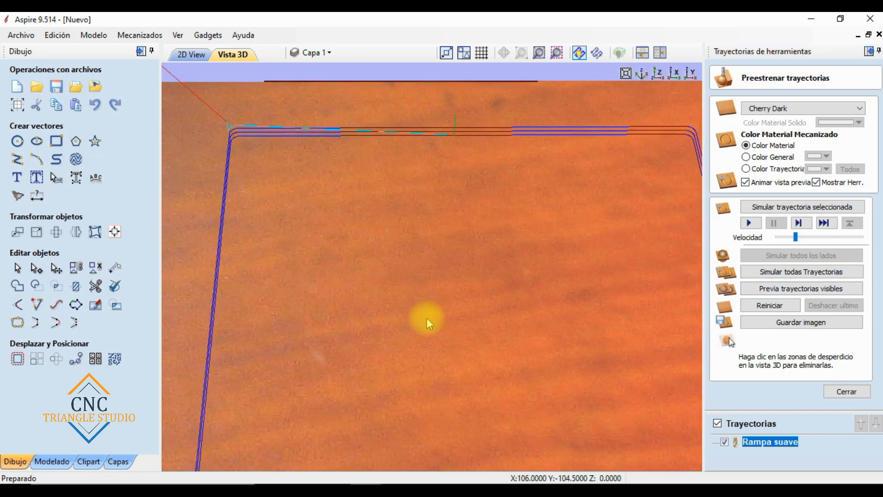
{"action": "left_click", "coordinate": [786, 289]}
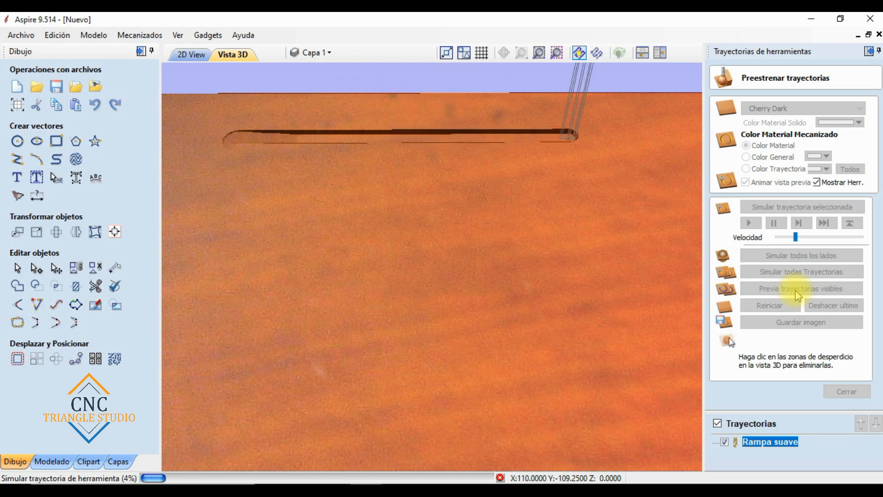
{"action": "left_click_drag", "start_coordinate": [802, 239], "coordinate": [811, 239]}
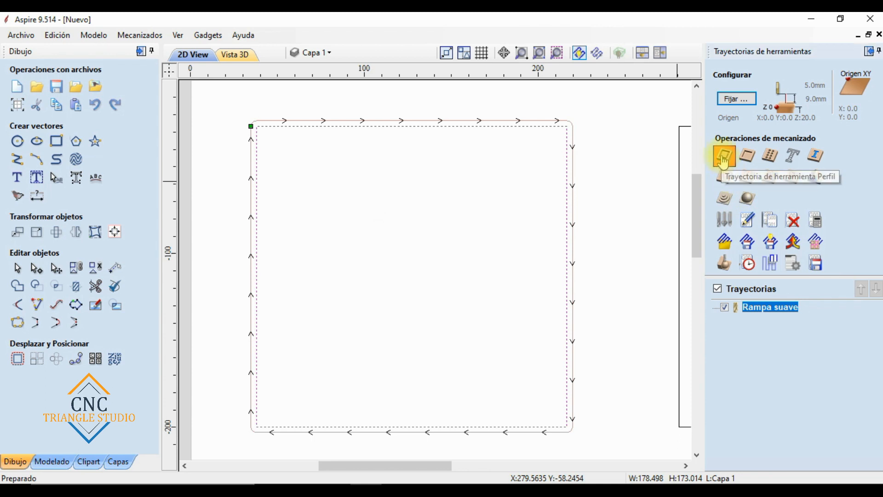
Step: Calculate a second outside profile of the upper-left square without an entry ramp, named "perfilado sin rampa"
{"action": "left_click", "coordinate": [723, 158]}
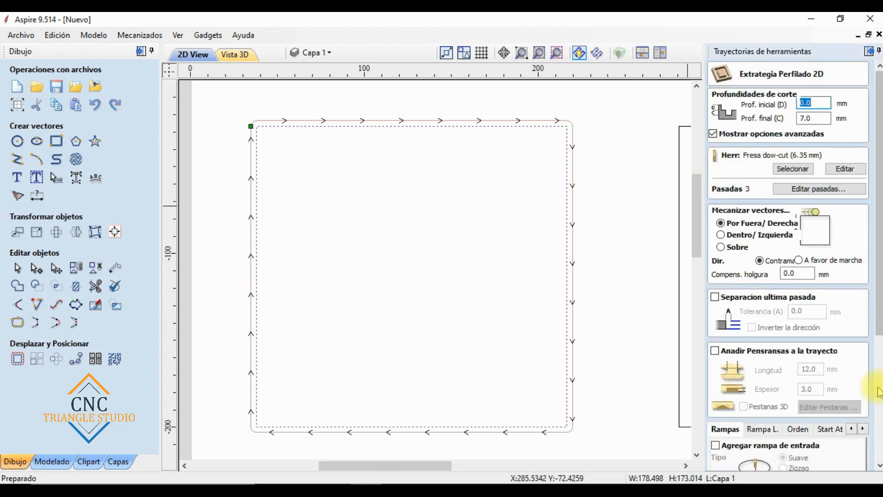
{"action": "scroll", "coordinate": [823, 367], "scroll_direction": "down", "scroll_amount": 5}
{"action": "triple_click", "coordinate": [768, 438]}
{"action": "type", "text": "perfilado sin rampa"}
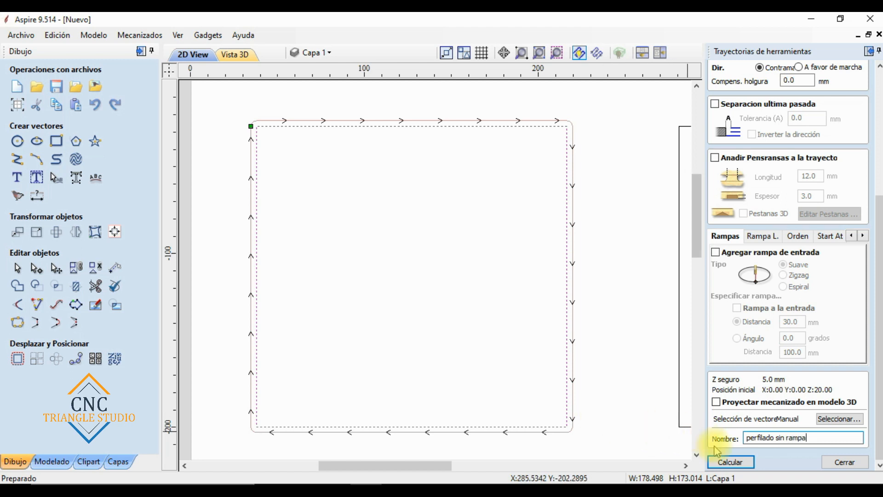
{"action": "left_click", "coordinate": [730, 461]}
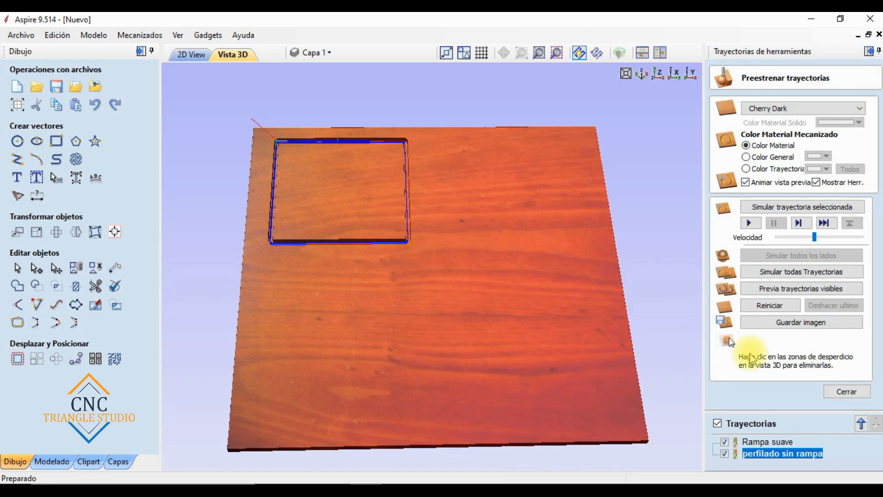
Step: Hide the Rampa suave toolpath and reset the simulated material
{"action": "left_click", "coordinate": [725, 442]}
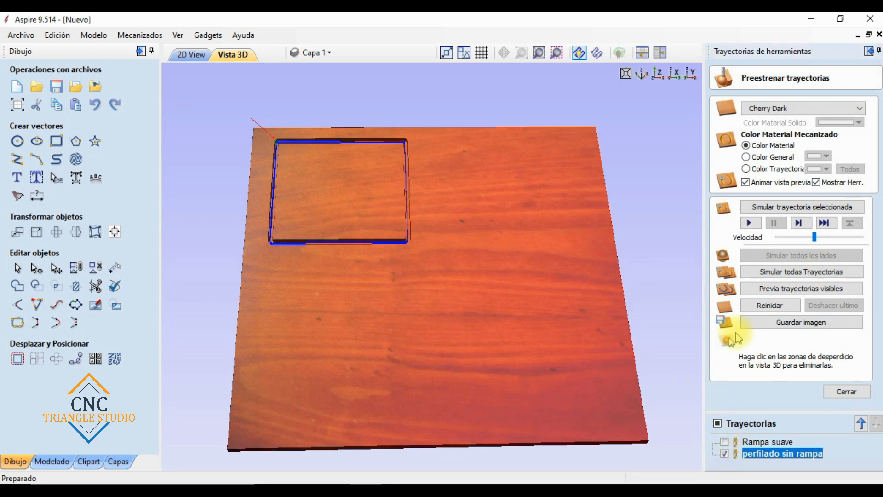
{"action": "left_click", "coordinate": [769, 305]}
{"action": "scroll", "coordinate": [265, 142], "scroll_direction": "up", "scroll_amount": 2}
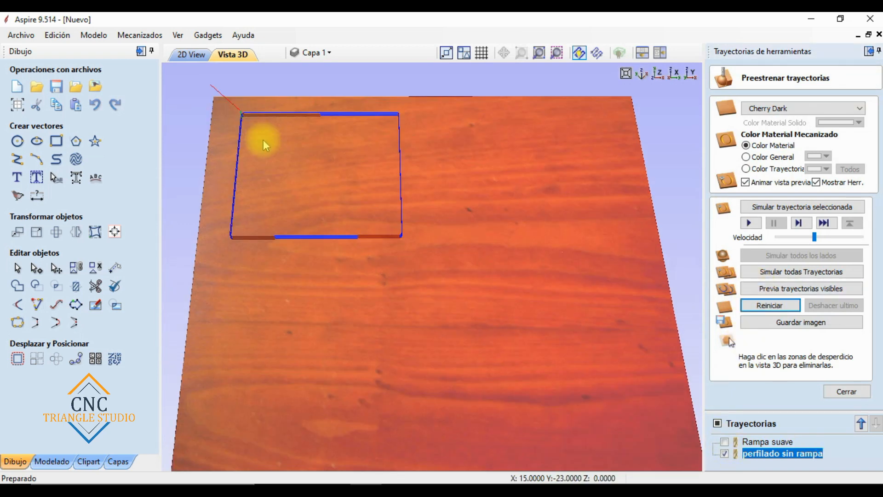
Step: Examine the vertical entry and the passes of the perfilado sin rampa toolpath in 3D
{"action": "middle_click_drag", "start_coordinate": [263, 141], "coordinate": [370, 268]}
{"action": "scroll", "coordinate": [356, 266], "scroll_direction": "up", "scroll_amount": 2}
{"action": "left_click_drag", "start_coordinate": [322, 267], "coordinate": [296, 215]}
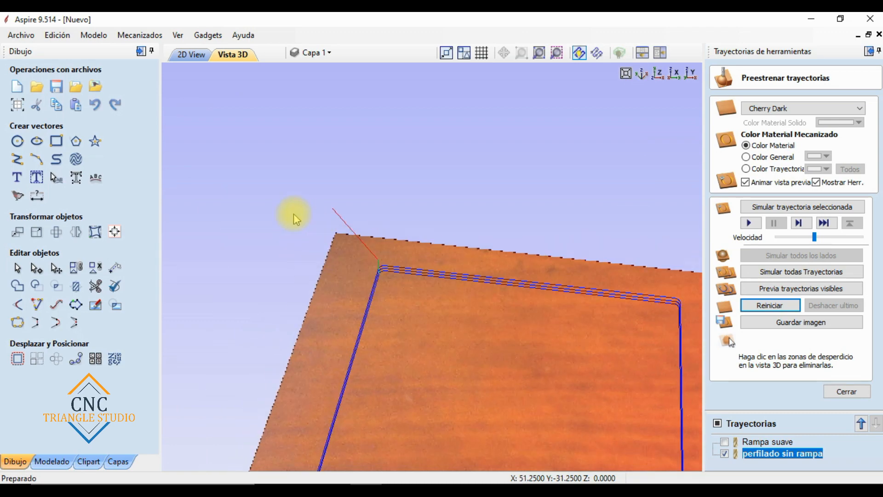
{"action": "left_click_drag", "start_coordinate": [451, 339], "coordinate": [339, 142]}
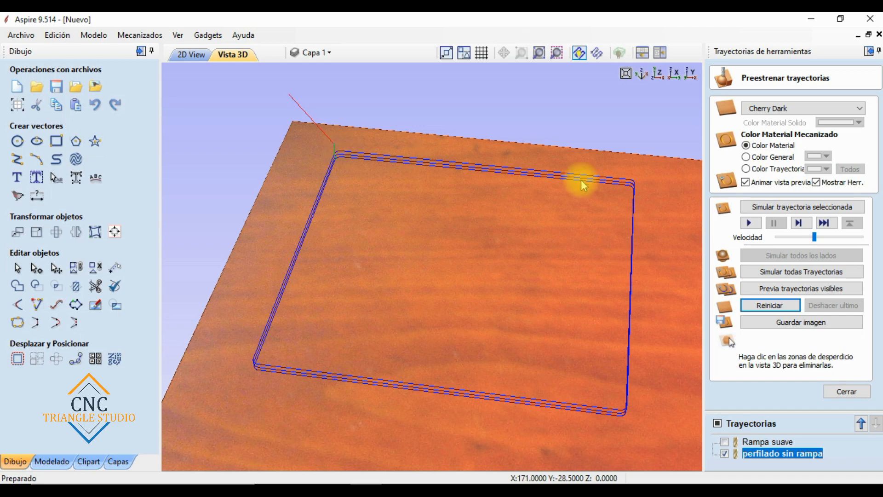
{"action": "left_click_drag", "start_coordinate": [487, 328], "coordinate": [467, 313]}
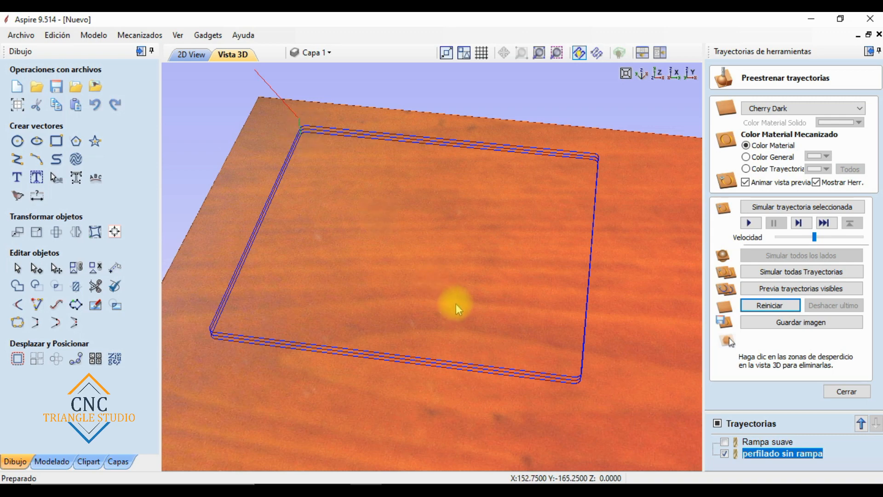
{"action": "left_click_drag", "start_coordinate": [445, 410], "coordinate": [347, 384]}
{"action": "left_click_drag", "start_coordinate": [293, 391], "coordinate": [333, 406]}
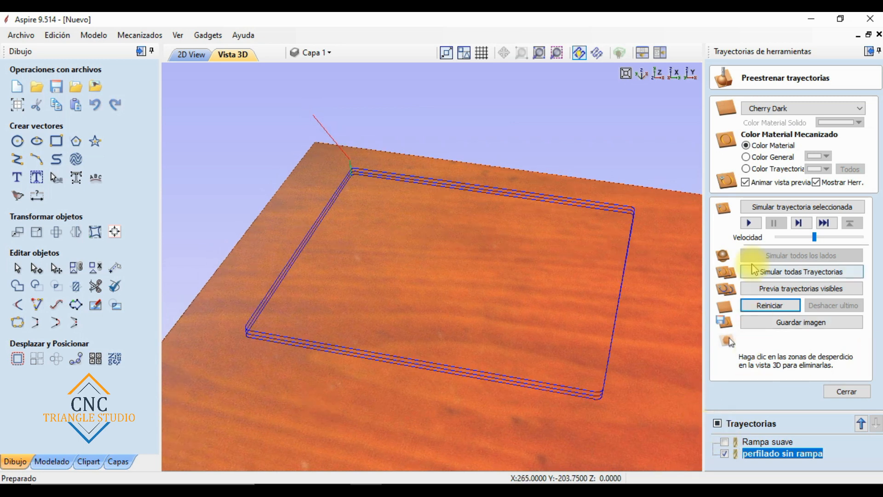
Step: Compare the estimated machining times of Rampa suave and perfilado sin rampa, and hide all toolpaths
{"action": "left_click", "coordinate": [859, 391]}
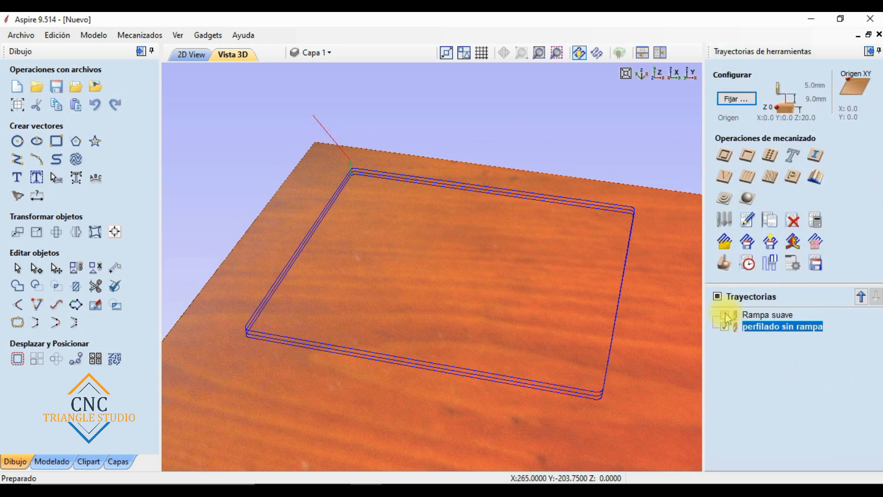
{"action": "left_click", "coordinate": [748, 262]}
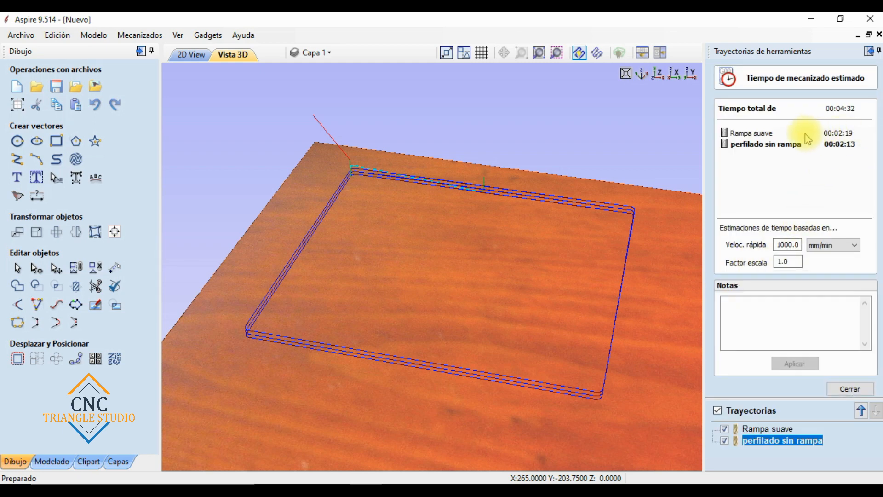
{"action": "left_click", "coordinate": [750, 133]}
{"action": "left_click", "coordinate": [761, 146]}
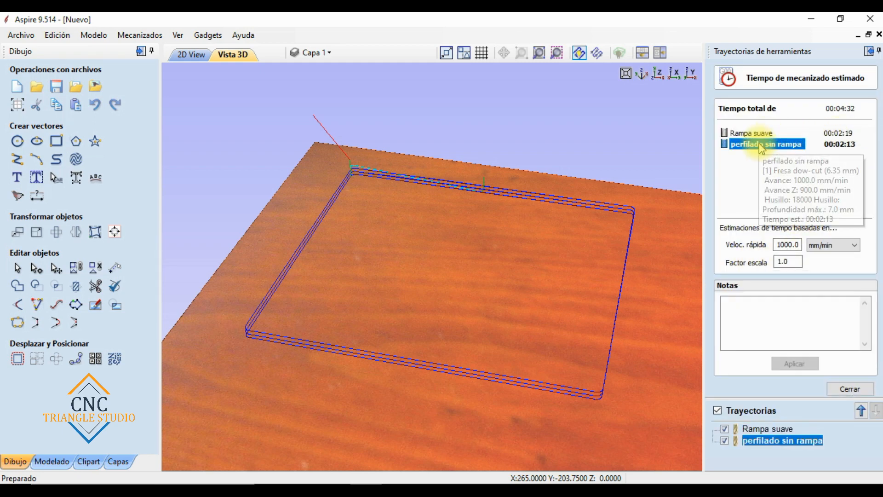
{"action": "left_click", "coordinate": [850, 389]}
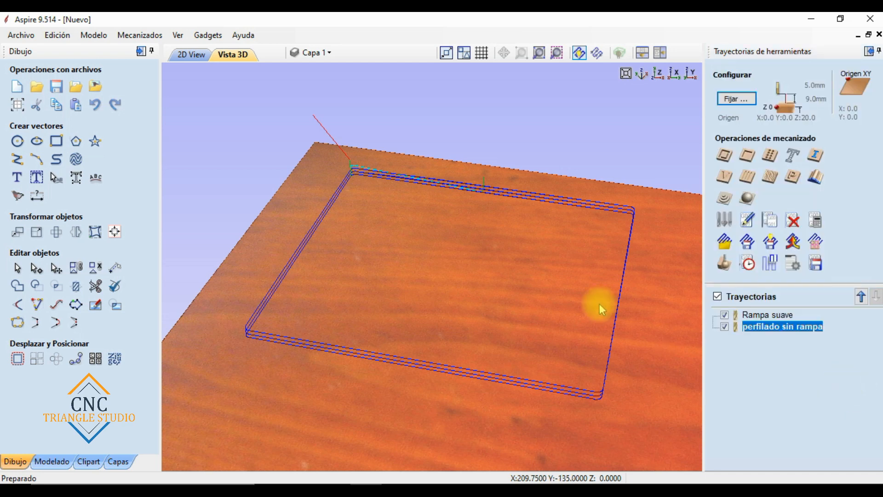
{"action": "left_click", "coordinate": [717, 296]}
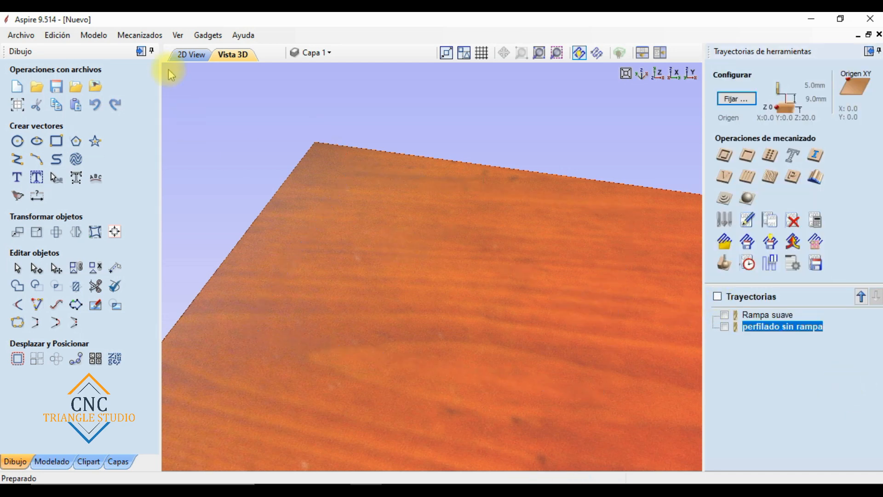
Step: Calculate an outside profile toolpath of the upper-right square with a spiral entry ramp, named "Rampa Espiral"
{"action": "left_click", "coordinate": [189, 55]}
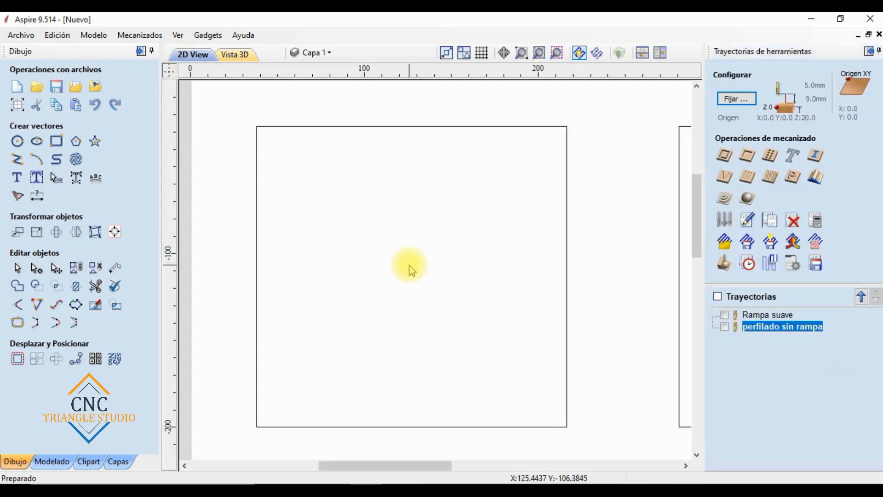
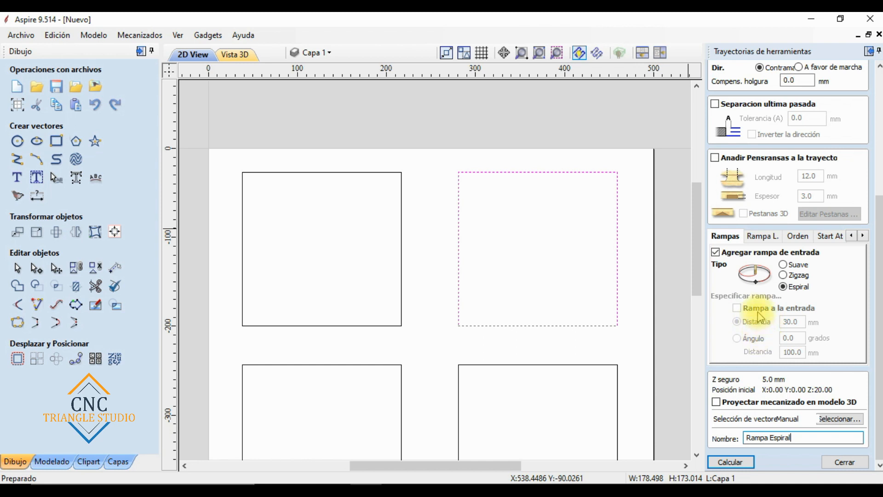
{"action": "left_click", "coordinate": [731, 462]}
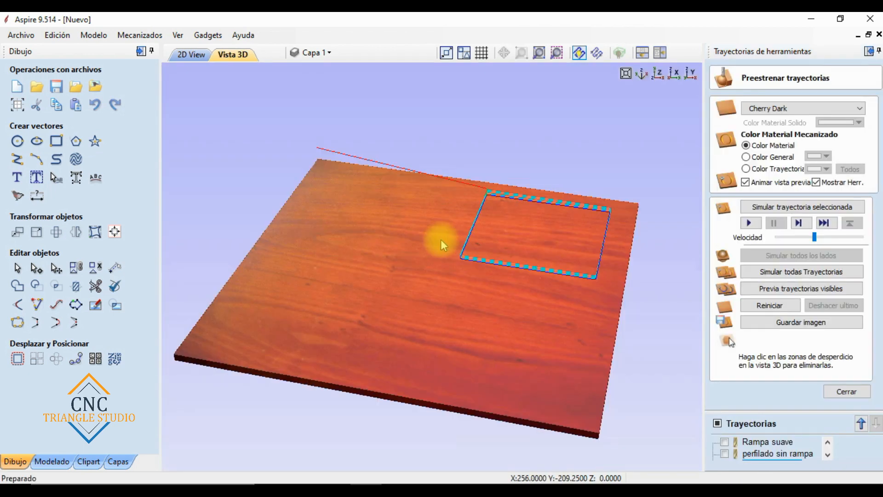
Step: Show the Rampa suave toolpath and compare it with Rampa Espiral in 3D, and close the preview
{"action": "left_click", "coordinate": [724, 442]}
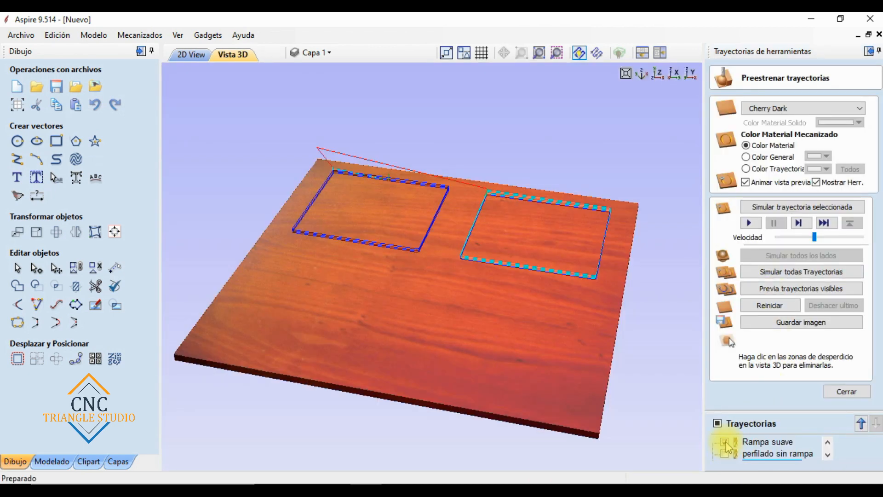
{"action": "scroll", "coordinate": [403, 296], "scroll_direction": "up", "scroll_amount": 4}
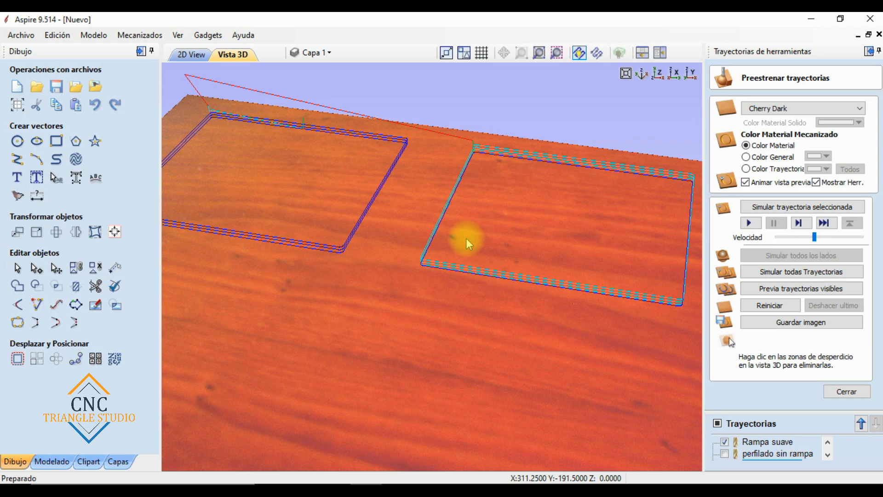
{"action": "left_click_drag", "start_coordinate": [299, 428], "coordinate": [386, 363]}
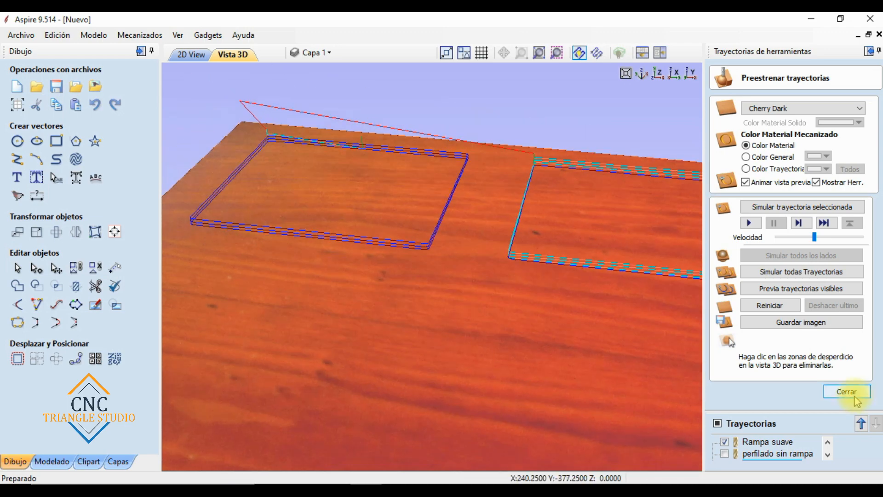
{"action": "left_click", "coordinate": [855, 393]}
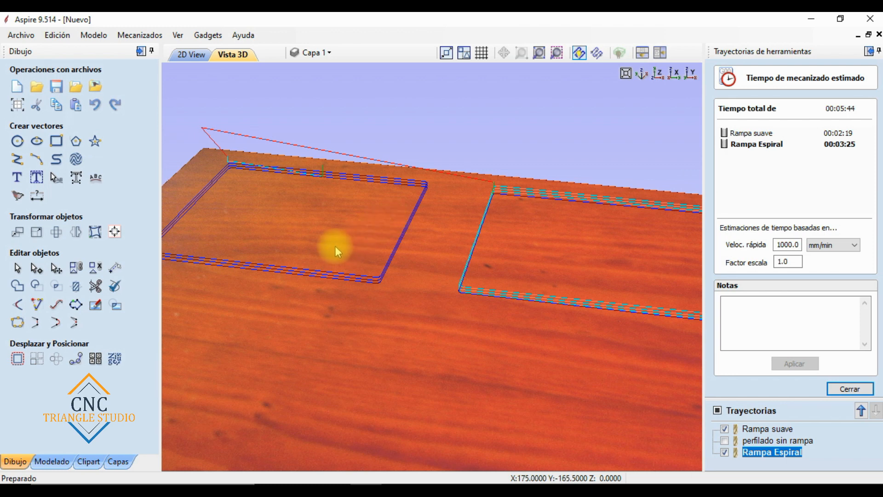
Step: Hide Rampa suave and examine the spiral passes and estimated machining time of Rampa Espiral
{"action": "middle_click_drag", "start_coordinate": [335, 245], "coordinate": [382, 285]}
{"action": "middle_click_drag", "start_coordinate": [459, 345], "coordinate": [404, 322]}
{"action": "left_click_drag", "start_coordinate": [403, 322], "coordinate": [415, 353]}
{"action": "middle_click_drag", "start_coordinate": [540, 317], "coordinate": [447, 334]}
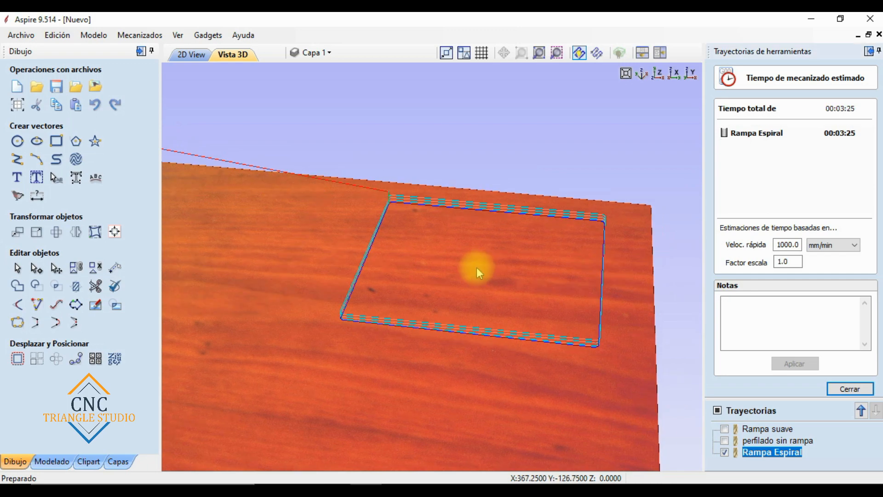
{"action": "scroll", "coordinate": [476, 266], "scroll_direction": "up", "scroll_amount": 2}
{"action": "middle_click_drag", "start_coordinate": [484, 298], "coordinate": [381, 321]}
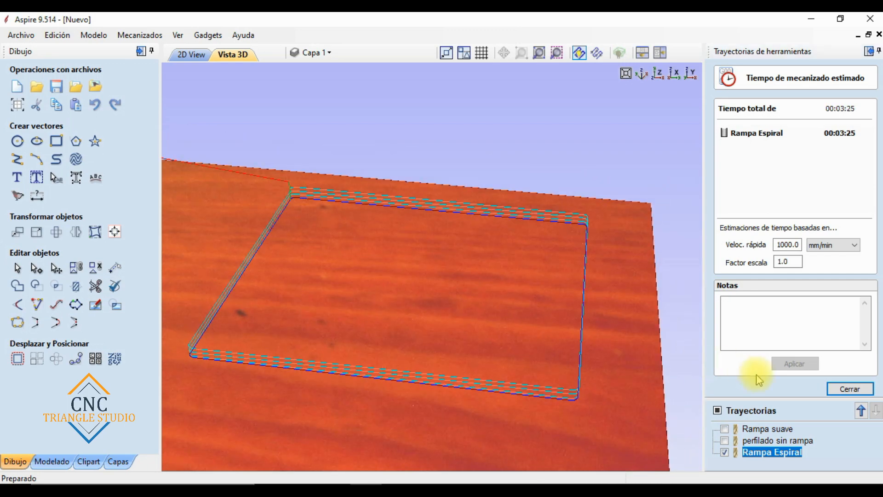
{"action": "left_click", "coordinate": [849, 388]}
Step: Simulate the visible Rampa Espiral toolpath on the upper-right square, starting slowly and gradually increasing the speed
{"action": "left_click", "coordinate": [721, 272]}
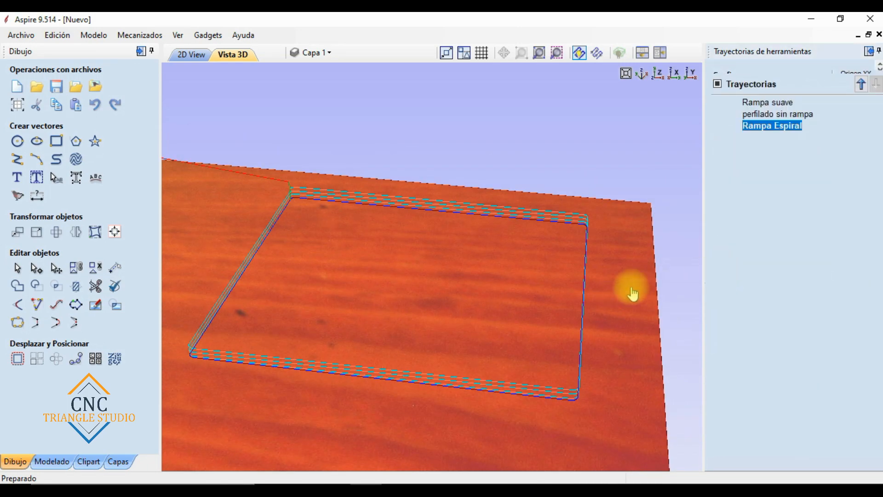
{"action": "left_click_drag", "start_coordinate": [823, 238], "coordinate": [795, 237]}
{"action": "middle_click_drag", "start_coordinate": [364, 324], "coordinate": [381, 339]}
{"action": "left_click_drag", "start_coordinate": [381, 339], "coordinate": [355, 255]}
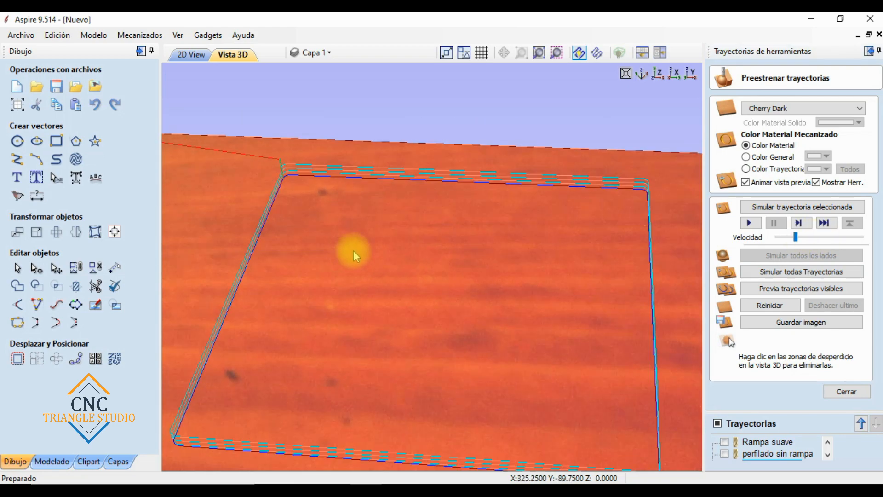
{"action": "left_click", "coordinate": [766, 289]}
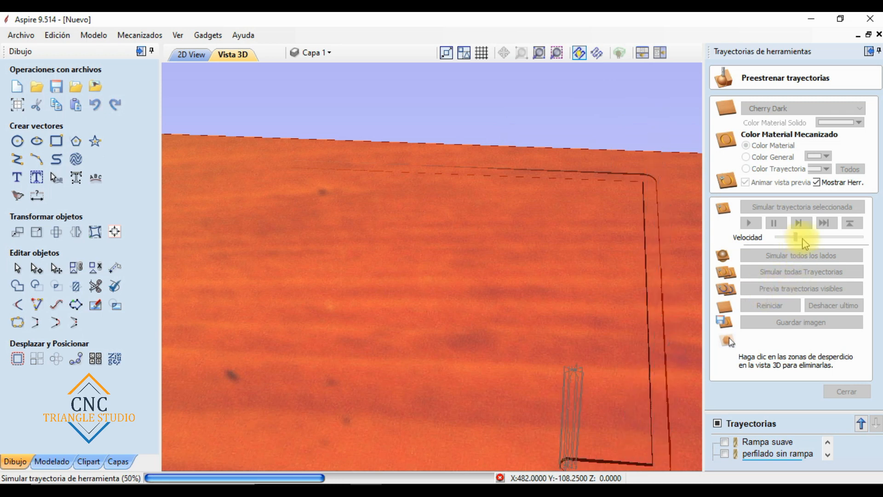
{"action": "left_click_drag", "start_coordinate": [804, 244], "coordinate": [814, 244]}
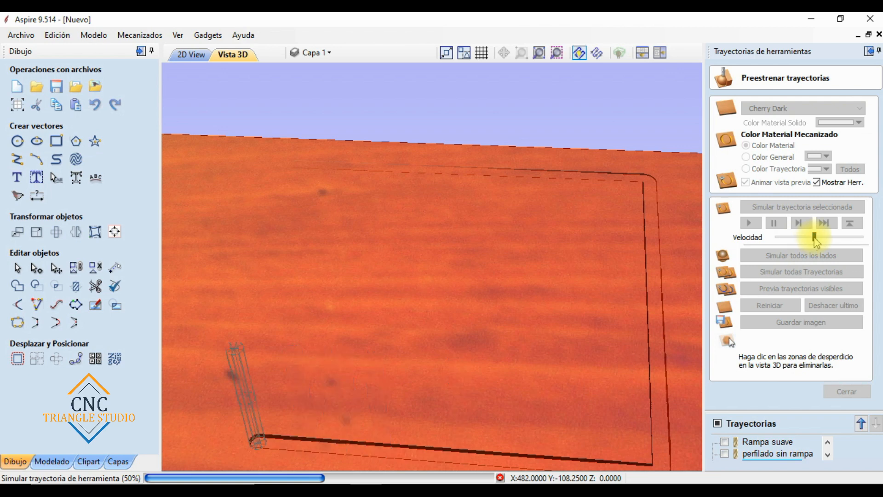
{"action": "left_click_drag", "start_coordinate": [816, 238], "coordinate": [826, 237]}
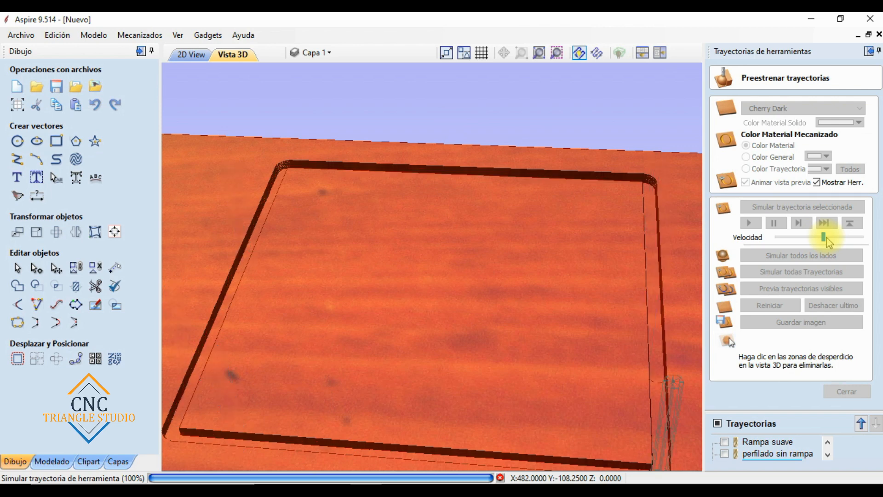
{"action": "left_click_drag", "start_coordinate": [828, 240], "coordinate": [852, 237]}
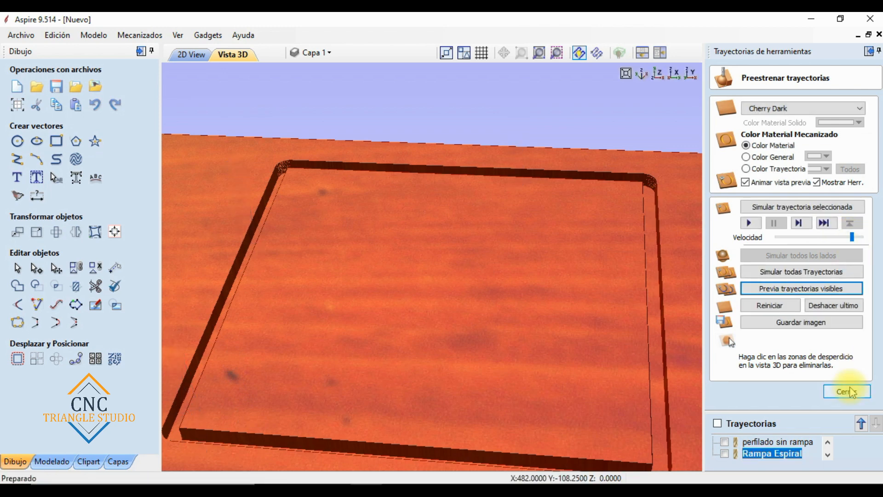
{"action": "left_click", "coordinate": [851, 391]}
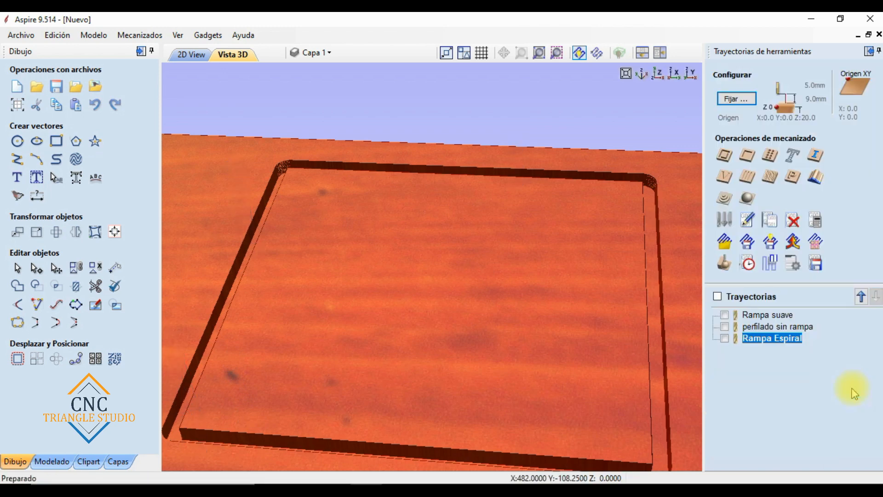
Step: Show the Rampa Espiral toolpath and open its settings for review
{"action": "left_click", "coordinate": [725, 339]}
{"action": "double_click", "coordinate": [764, 339]}
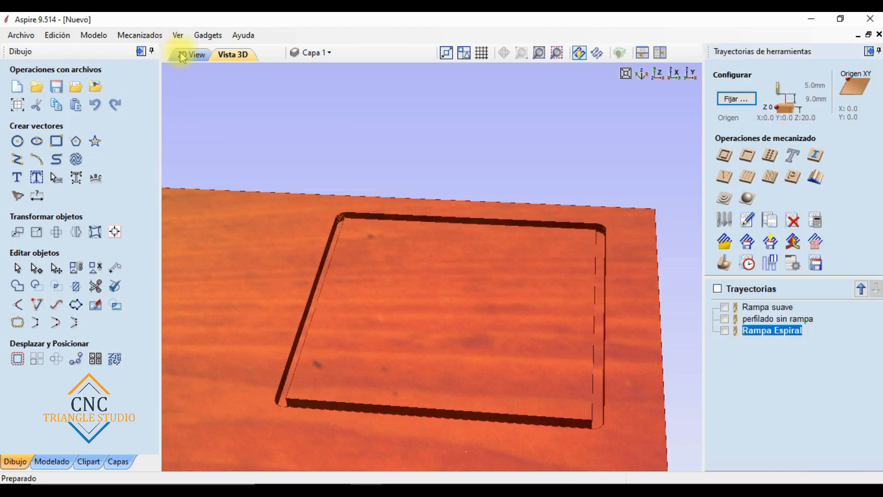
Step: Set up an outside profile toolpath for the lower-left square with a Zigzag entry ramp
{"action": "left_click", "coordinate": [180, 52]}
{"action": "left_click", "coordinate": [449, 355]}
{"action": "left_click", "coordinate": [378, 365]}
{"action": "left_click", "coordinate": [724, 156]}
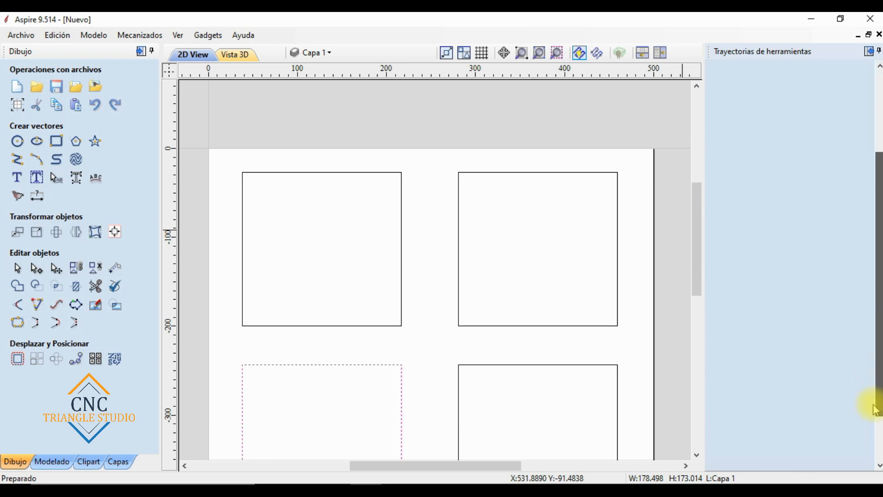
{"action": "left_click", "coordinate": [738, 315]}
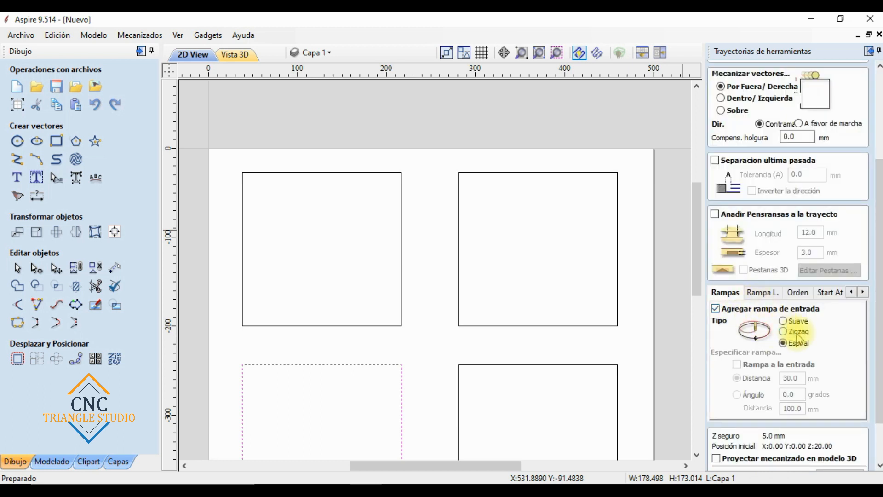
{"action": "left_click", "coordinate": [783, 332]}
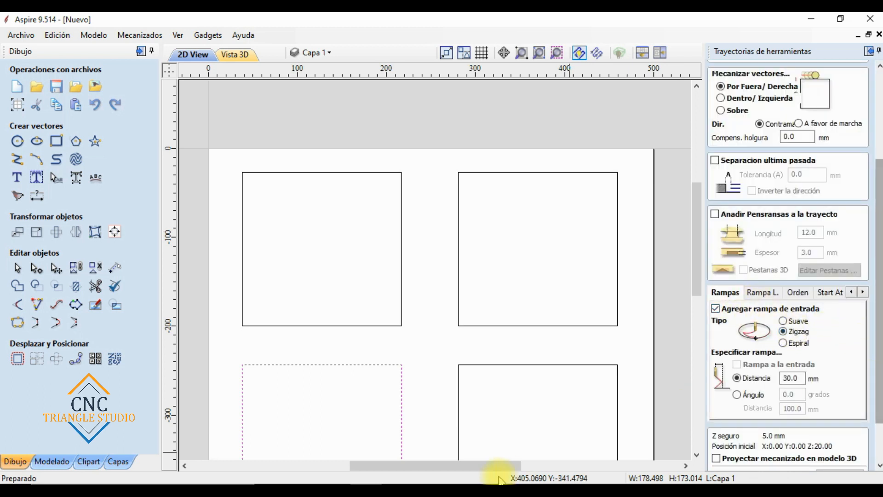
{"action": "scroll", "coordinate": [455, 301], "scroll_direction": "down", "scroll_amount": 4}
{"action": "scroll", "coordinate": [463, 388], "scroll_direction": "up", "scroll_amount": 3}
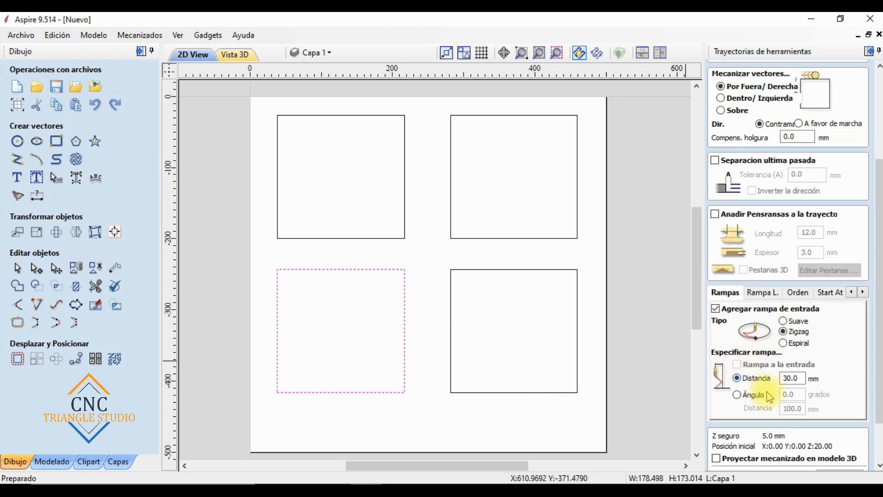
Step: Examine the Distancia and Ángulo options for specifying the zigzag ramp, and keep Distancia selected
{"action": "double_click", "coordinate": [804, 378]}
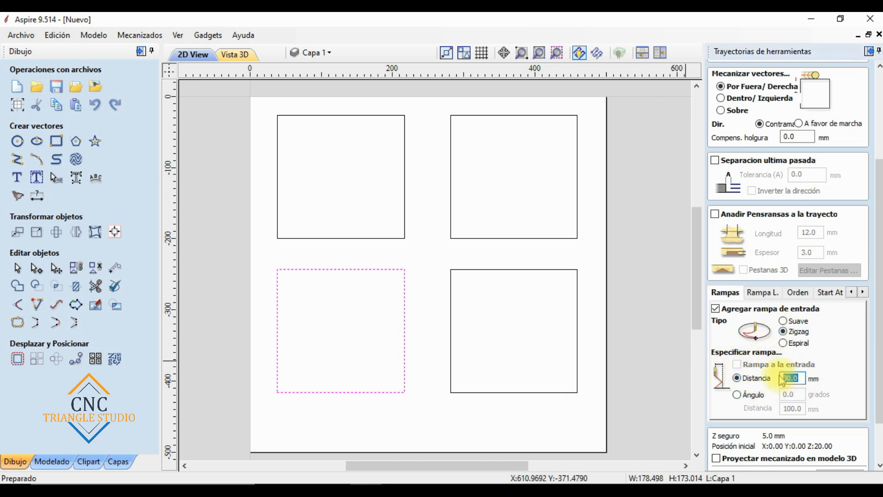
{"action": "left_click", "coordinate": [747, 396]}
{"action": "left_click", "coordinate": [746, 381]}
{"action": "left_click", "coordinate": [750, 397]}
{"action": "left_click", "coordinate": [748, 379]}
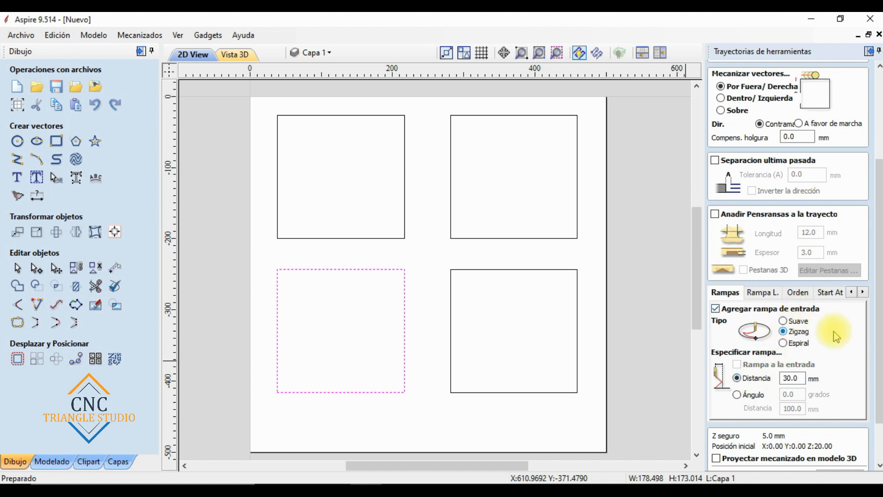
{"action": "left_click", "coordinate": [748, 395]}
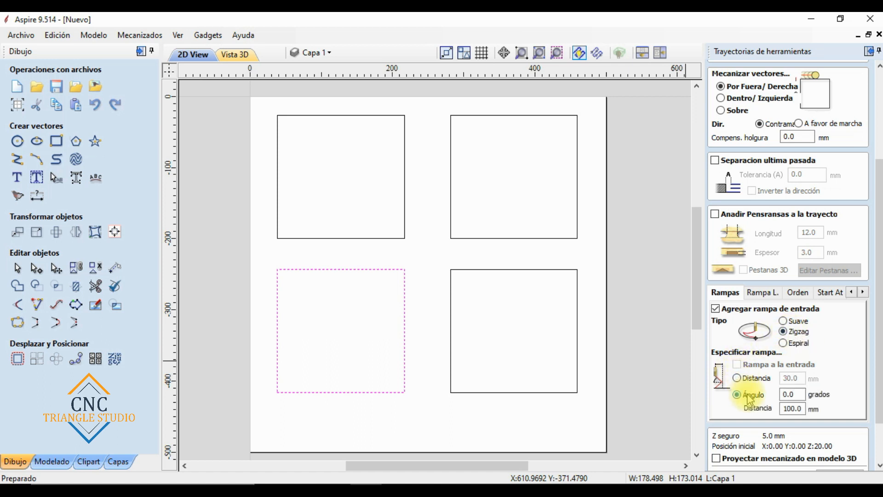
{"action": "double_click", "coordinate": [790, 394]}
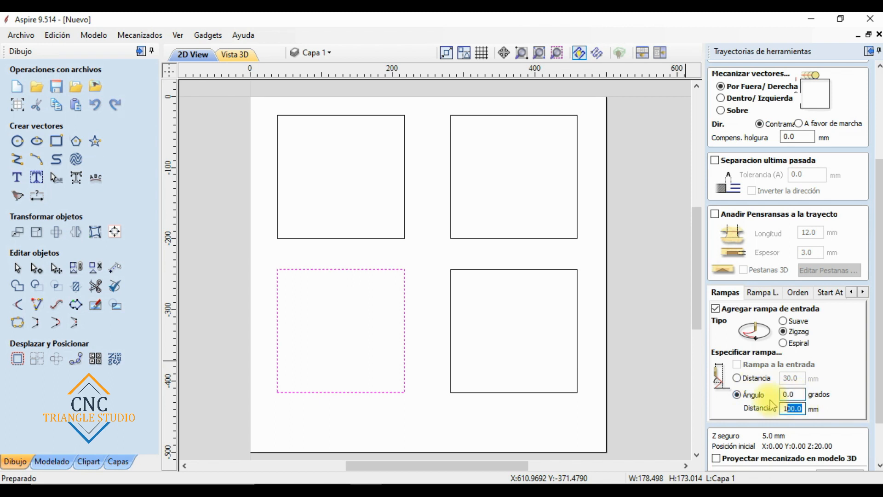
{"action": "left_click", "coordinate": [756, 384]}
Step: Name the lower-left square's profile toolpath "Rampa Zig-Zag" and calculate it
{"action": "left_click_drag", "start_coordinate": [879, 402], "coordinate": [877, 436]}
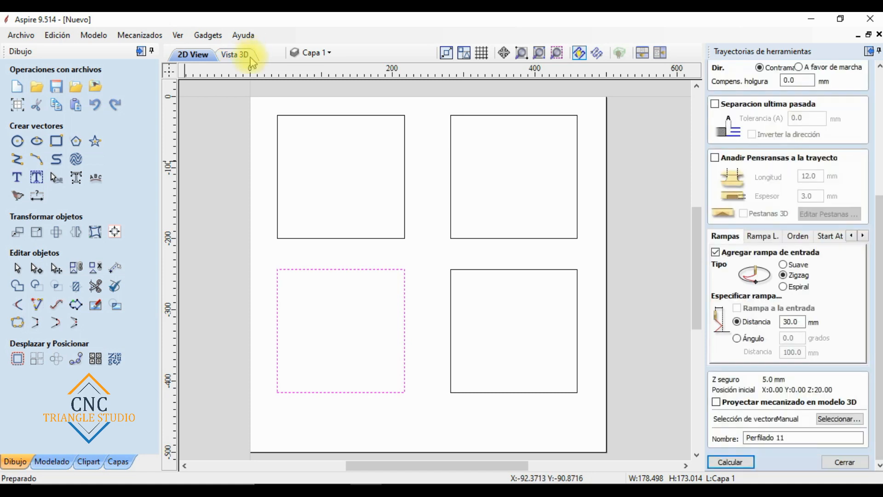
{"action": "left_click", "coordinate": [235, 54]}
{"action": "triple_click", "coordinate": [779, 437]}
{"action": "type", "text": "Rampa Zig-Zag"}
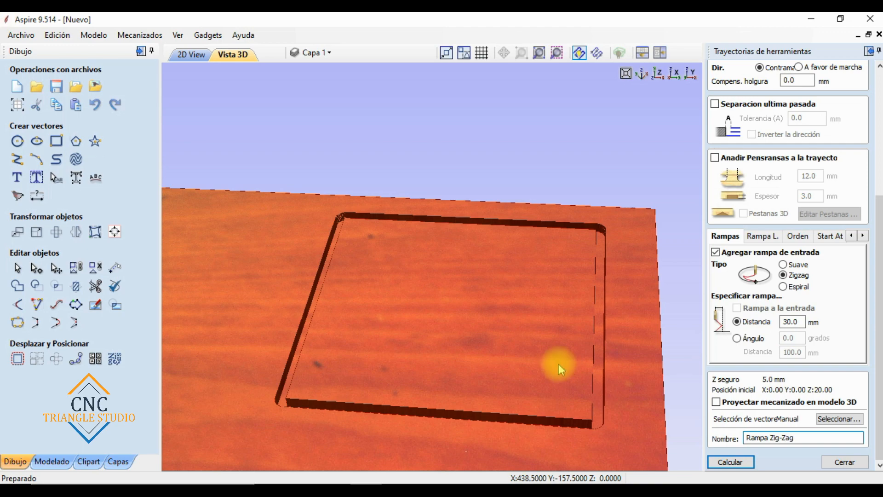
{"action": "left_click", "coordinate": [730, 461]}
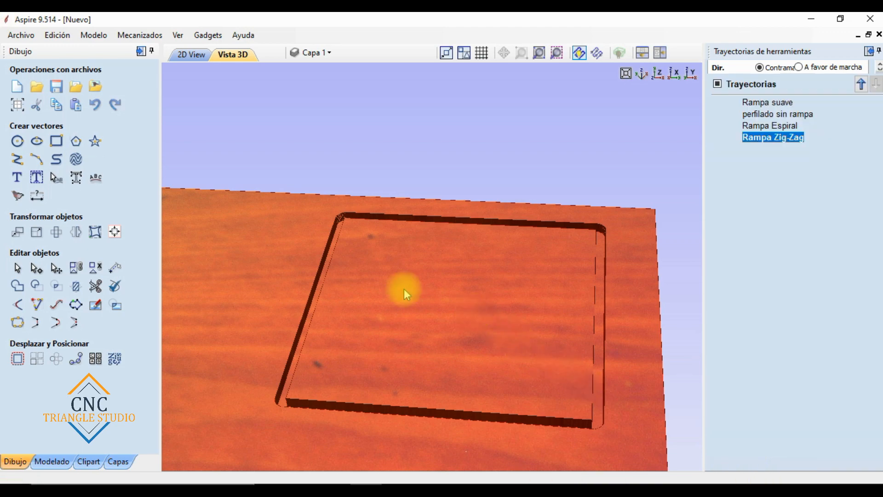
Step: Examine the zigzag entry moves at the lower-left square's corner in 3D and simulate the toolpath at reduced speed
{"action": "right_click_drag", "start_coordinate": [455, 276], "coordinate": [378, 384]}
{"action": "middle_click_drag", "start_coordinate": [285, 322], "coordinate": [357, 305]}
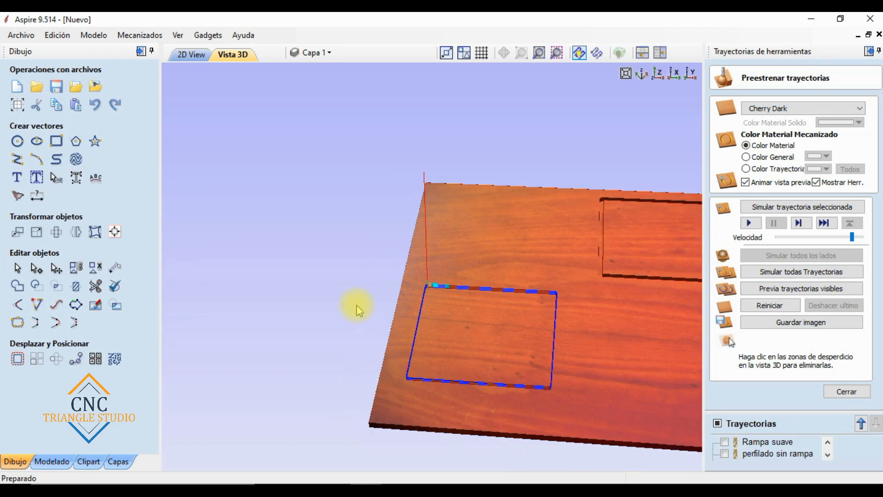
{"action": "scroll", "coordinate": [484, 371], "scroll_direction": "up", "scroll_amount": 5}
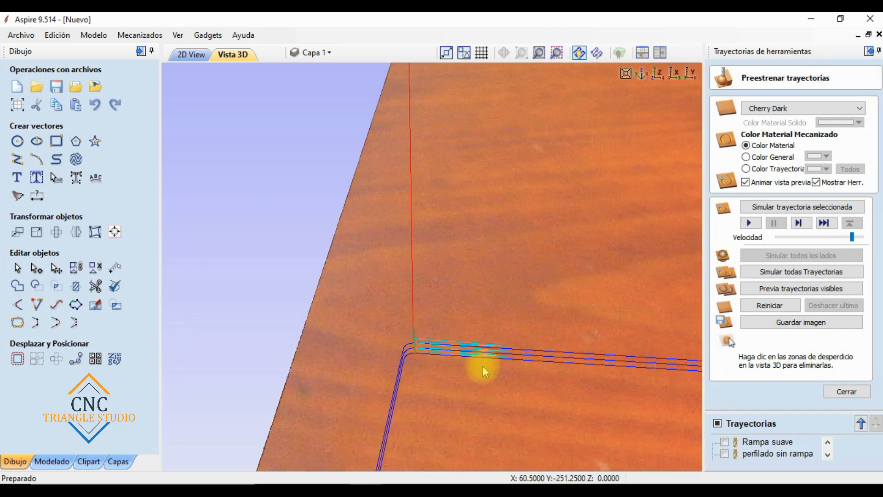
{"action": "left_click_drag", "start_coordinate": [477, 202], "coordinate": [468, 303]}
{"action": "left_click_drag", "start_coordinate": [447, 275], "coordinate": [270, 181]}
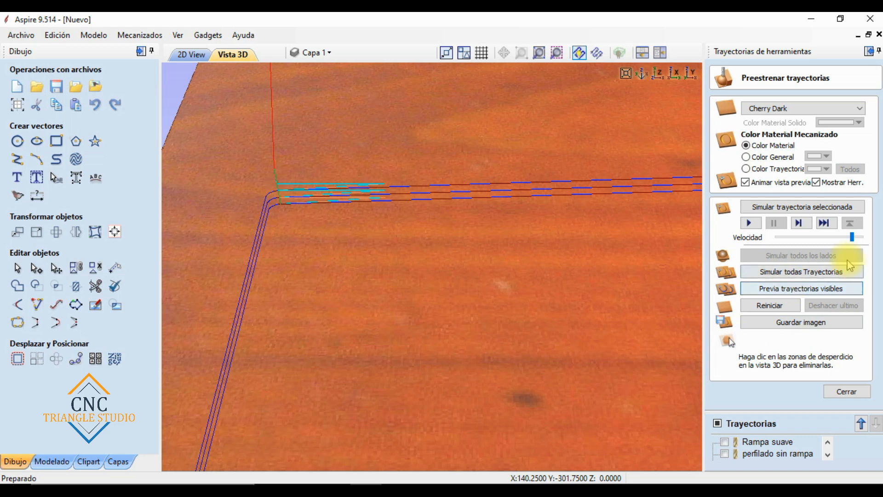
{"action": "left_click_drag", "start_coordinate": [852, 237], "coordinate": [795, 237]}
{"action": "left_click", "coordinate": [788, 289]}
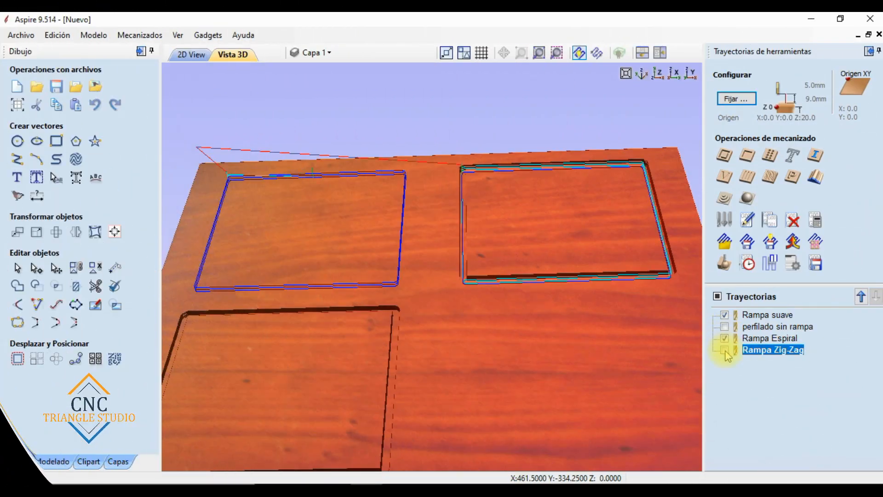
Step: Reset the simulated material with the Rampa suave, Rampa Espiral and Rampa Zig-Zag toolpaths displayed together
{"action": "left_click", "coordinate": [723, 263]}
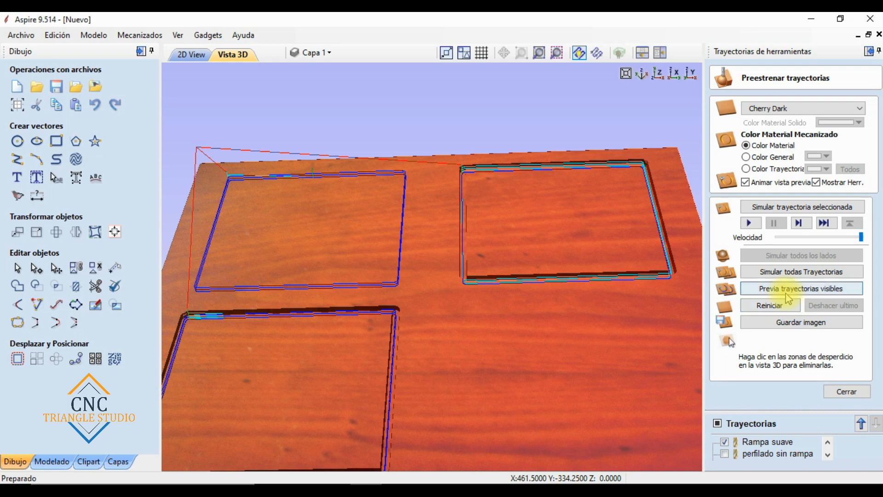
{"action": "left_click", "coordinate": [787, 306]}
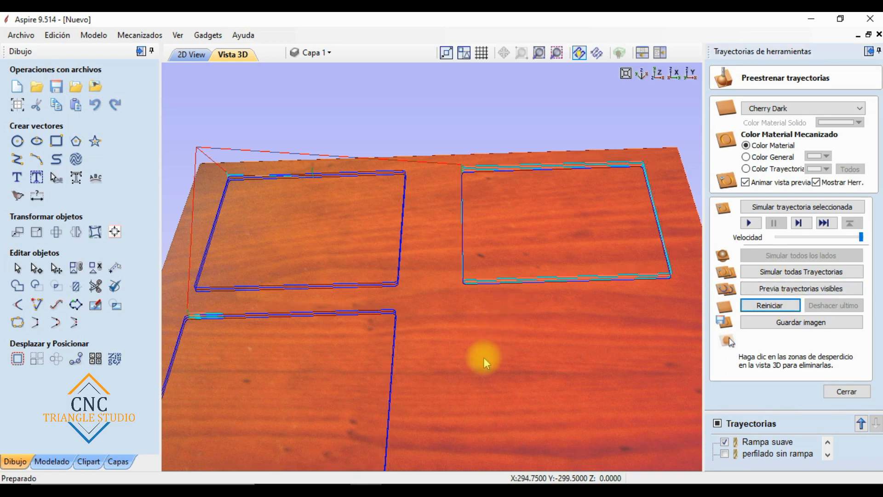
{"action": "middle_click_drag", "start_coordinate": [528, 336], "coordinate": [529, 335]}
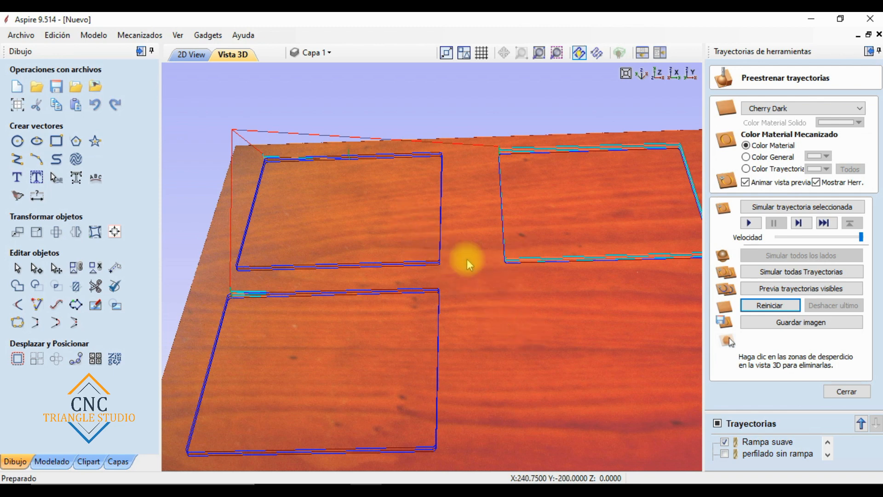
Step: Start a new 2D profile toolpath for the lower-right square and enable a straight lateral ramp
{"action": "left_click_drag", "start_coordinate": [467, 259], "coordinate": [486, 289]}
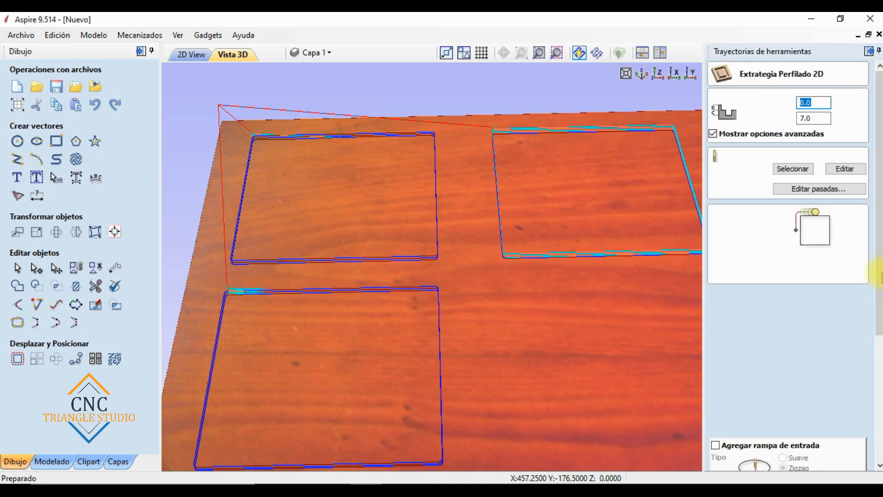
{"action": "scroll", "coordinate": [879, 276], "scroll_direction": "down", "scroll_amount": 5}
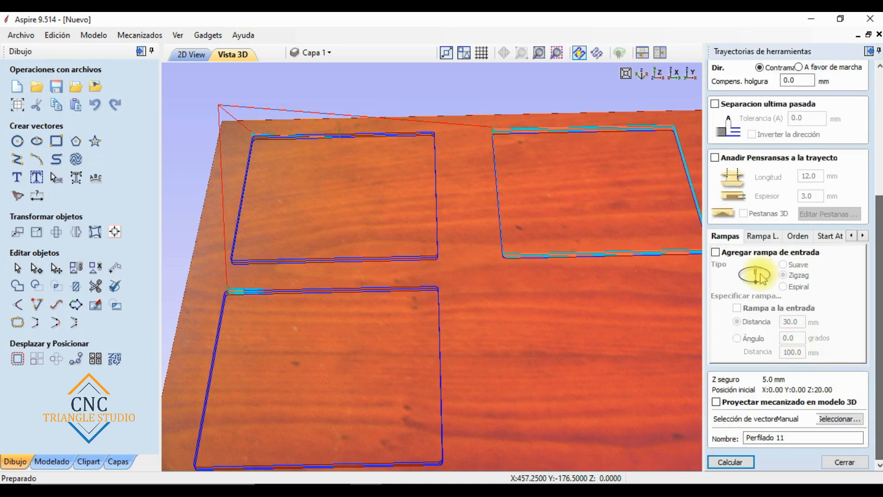
{"action": "left_click", "coordinate": [759, 236]}
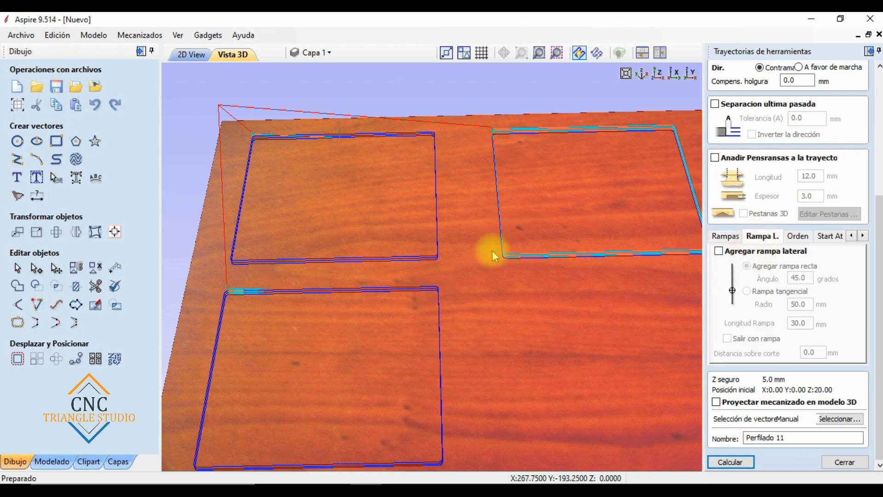
{"action": "scroll", "coordinate": [492, 253], "scroll_direction": "down", "scroll_amount": 4}
{"action": "scroll", "coordinate": [556, 322], "scroll_direction": "up", "scroll_amount": 2}
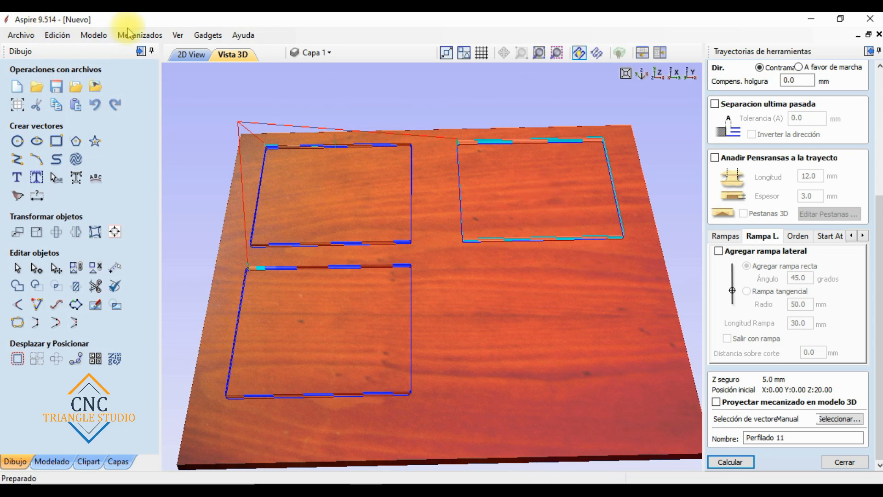
{"action": "left_click", "coordinate": [201, 56]}
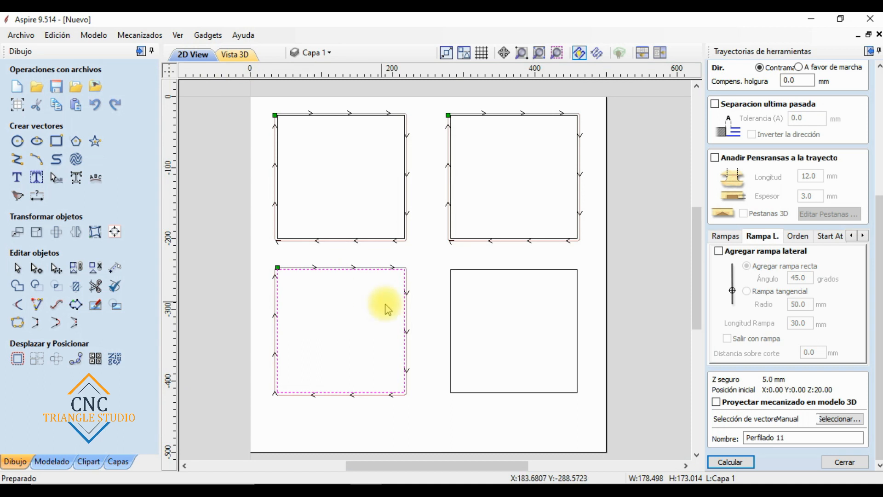
{"action": "left_click", "coordinate": [451, 303]}
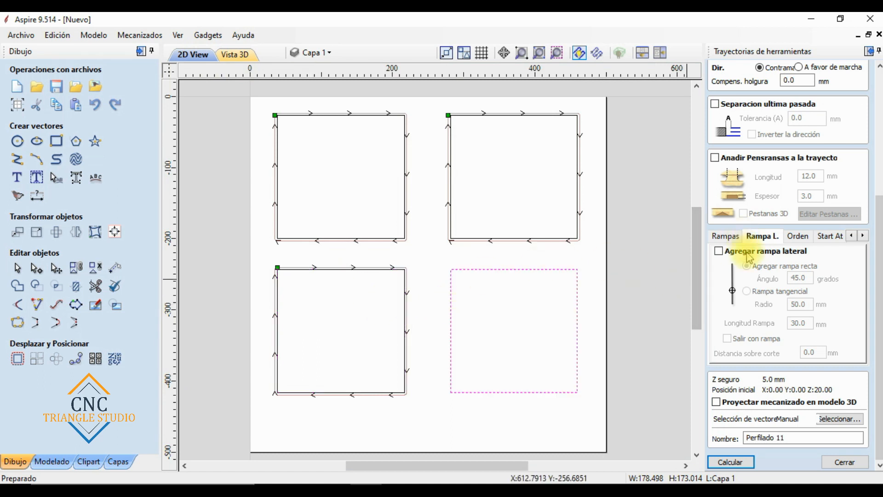
{"action": "left_click", "coordinate": [719, 251]}
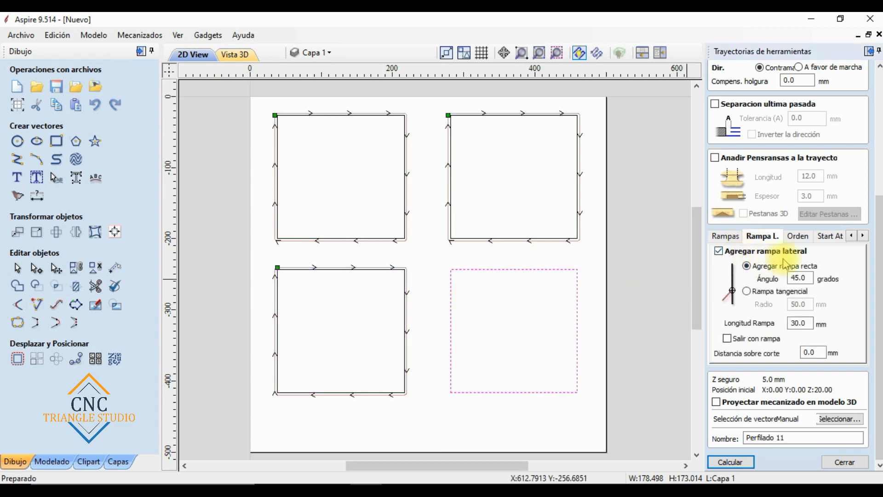
Step: Examine the straight lateral ramp's Ángulo and Longitud Rampa settings in relation to the lower-right square
{"action": "left_click_drag", "start_coordinate": [809, 279], "coordinate": [797, 279]}
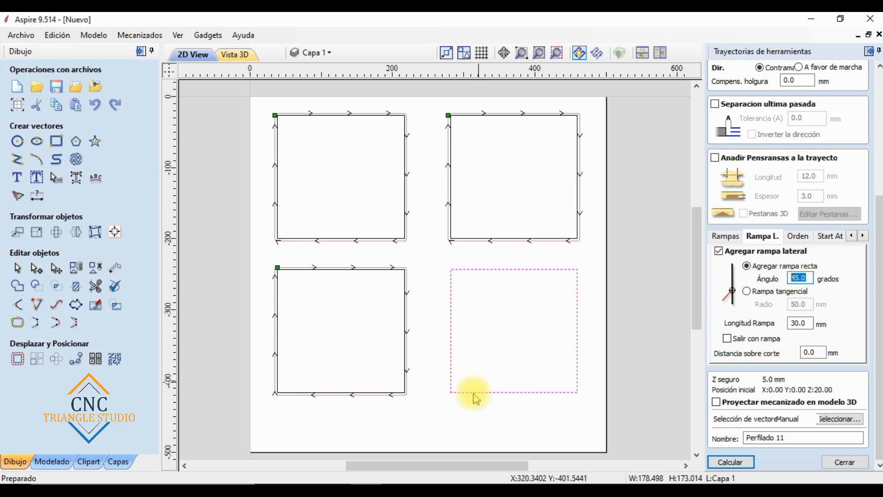
{"action": "scroll", "coordinate": [442, 413], "scroll_direction": "up", "scroll_amount": 3}
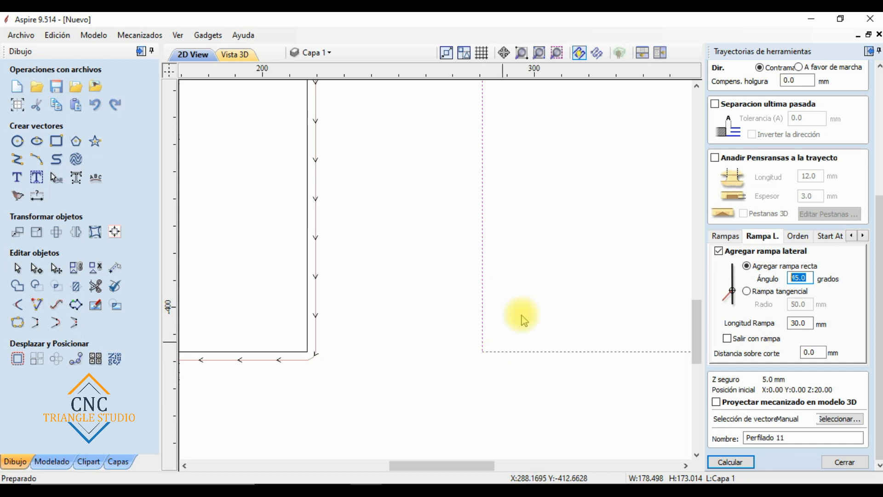
{"action": "scroll", "coordinate": [528, 302], "scroll_direction": "down", "scroll_amount": 8}
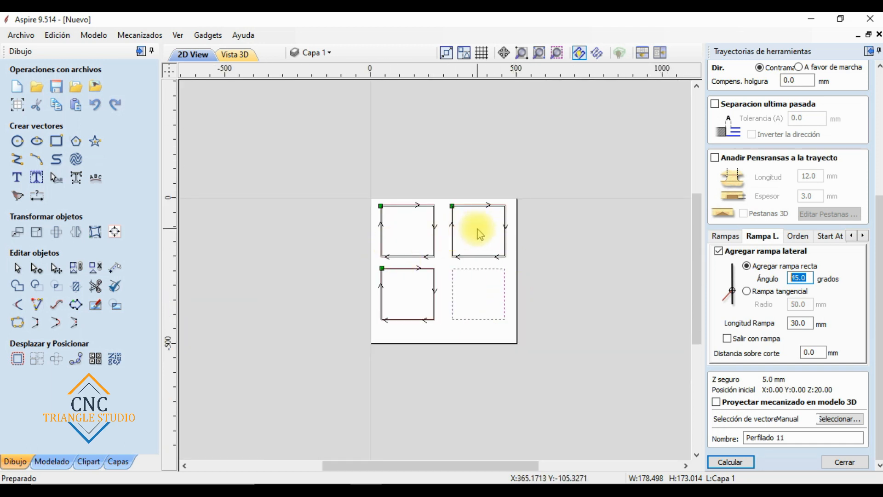
{"action": "scroll", "coordinate": [482, 303], "scroll_direction": "up", "scroll_amount": 6}
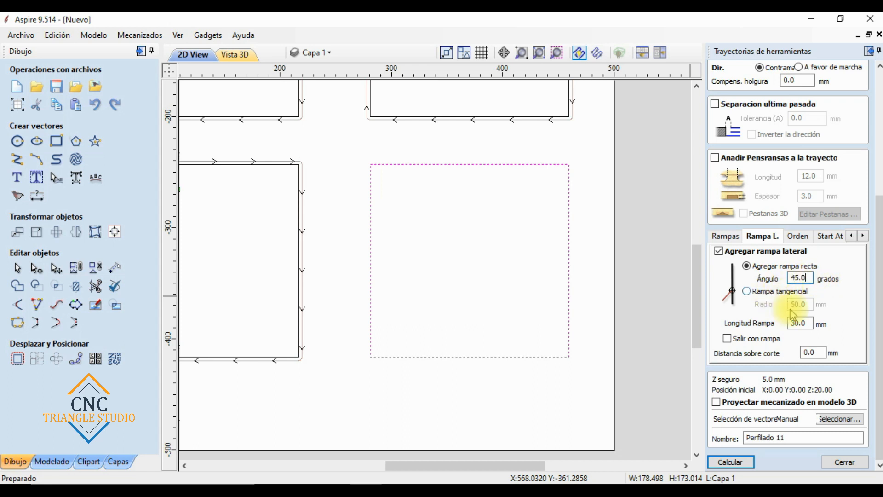
{"action": "left_click", "coordinate": [800, 324]}
{"action": "scroll", "coordinate": [506, 367], "scroll_direction": "up", "scroll_amount": 2}
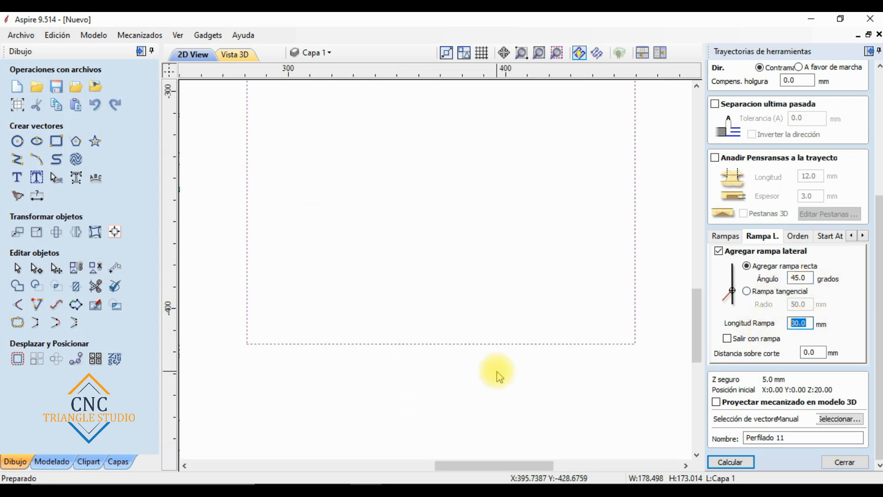
{"action": "scroll", "coordinate": [254, 350], "scroll_direction": "down", "scroll_amount": 2}
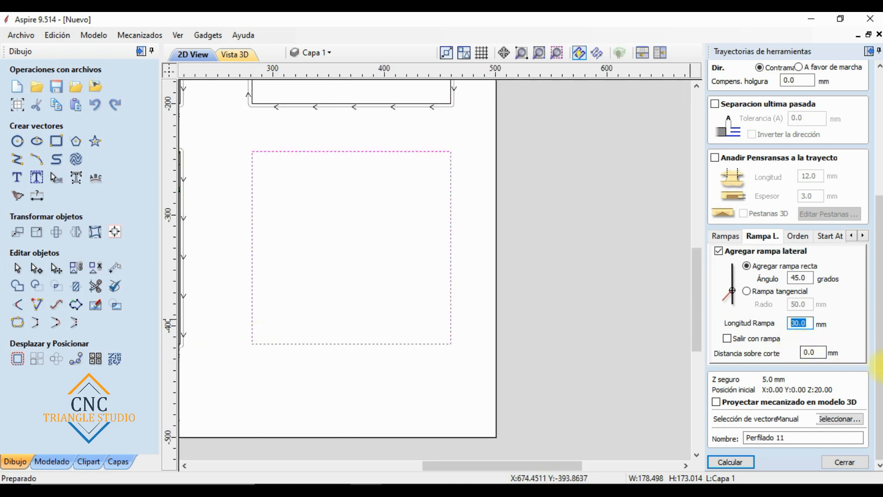
Step: Name the lower-right square's profile toolpath "Rampa L." and calculate it
{"action": "left_click", "coordinate": [764, 437]}
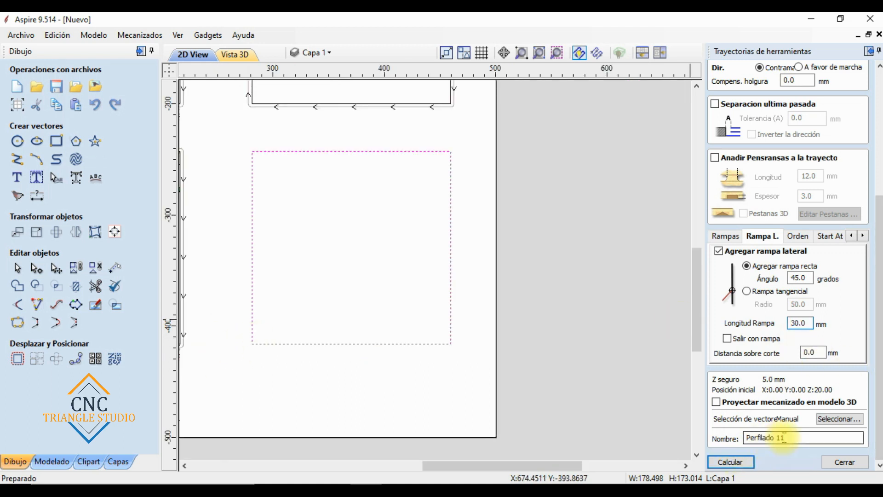
{"action": "type", "text": "Rampa L."}
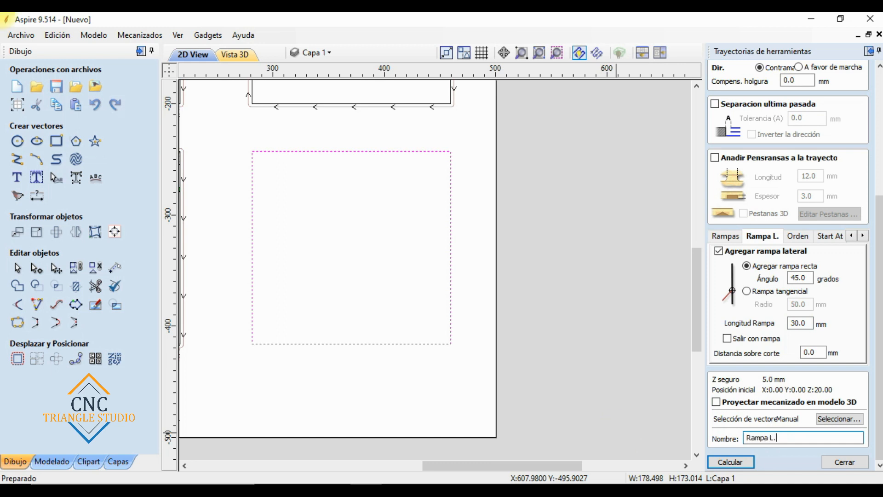
{"action": "left_click", "coordinate": [744, 461]}
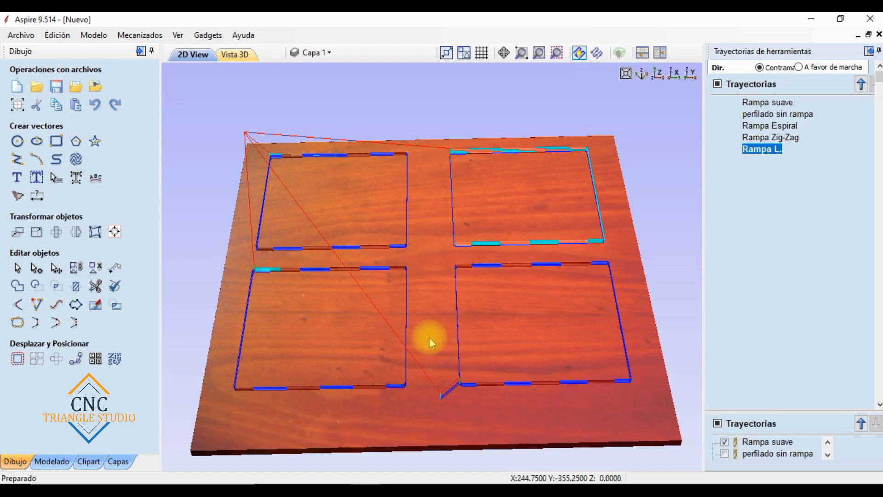
Step: Examine the lateral ramp entry at the lower-right square's corner in 3D, and close the toolpath preview
{"action": "scroll", "coordinate": [446, 400], "scroll_direction": "up", "scroll_amount": 5}
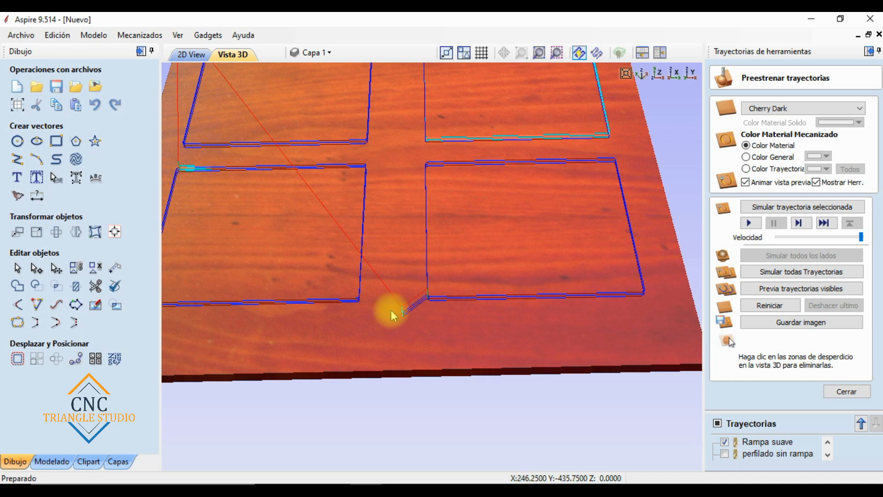
{"action": "left_click_drag", "start_coordinate": [471, 279], "coordinate": [400, 355]}
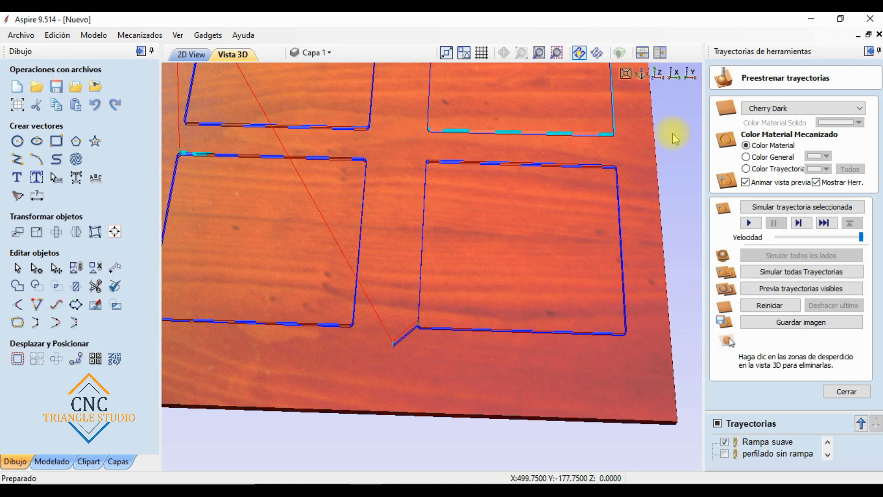
{"action": "left_click_drag", "start_coordinate": [429, 368], "coordinate": [512, 345]}
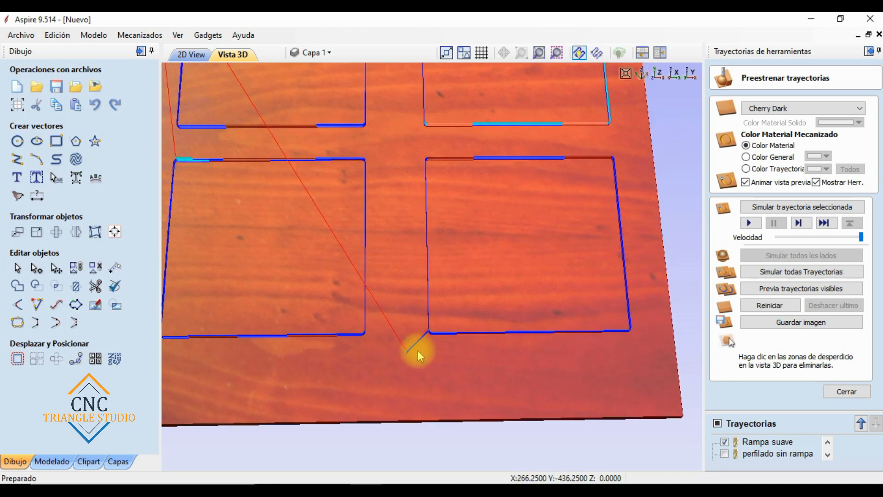
{"action": "left_click", "coordinate": [830, 392]}
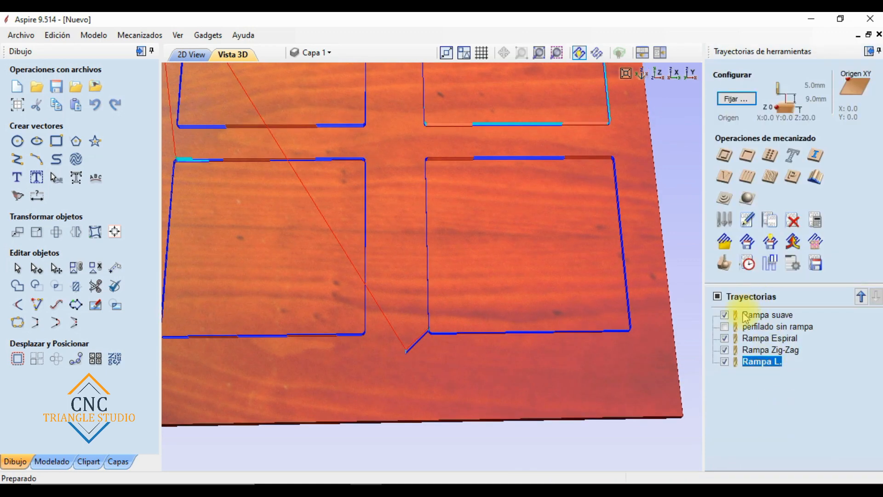
{"action": "left_click", "coordinate": [724, 265]}
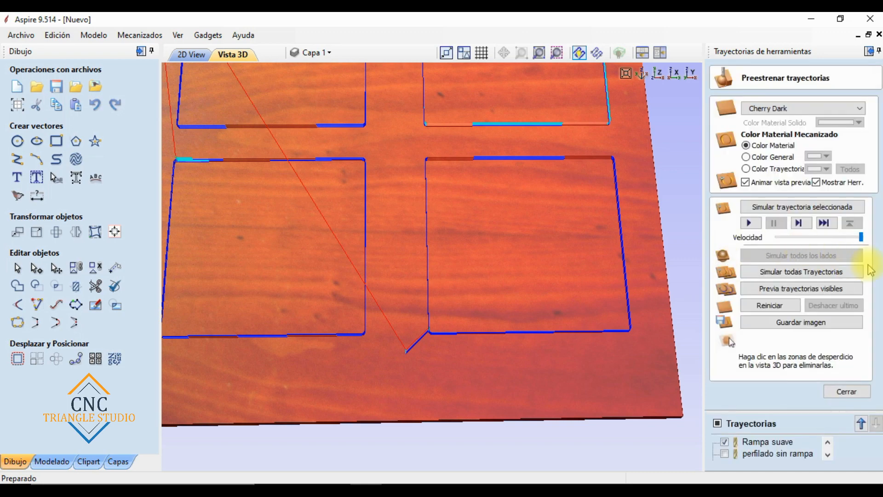
{"action": "left_click", "coordinate": [845, 391]}
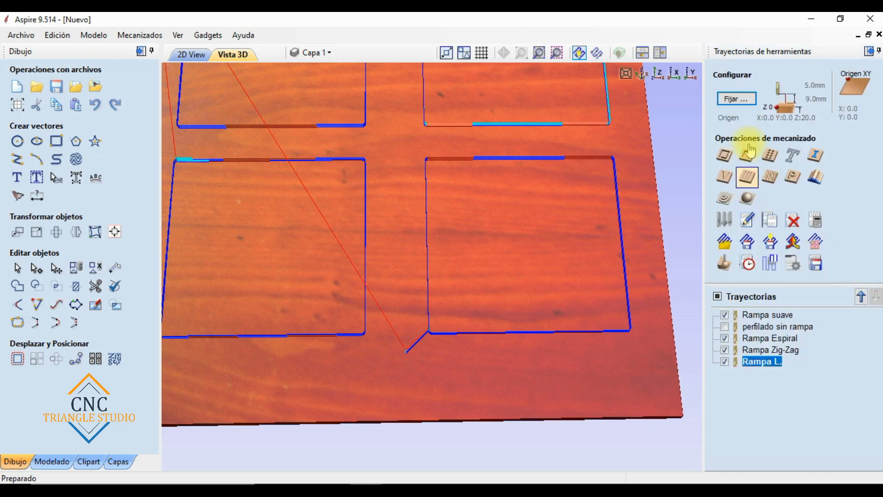
Step: Open a new 2D profile toolpath and review its entry ramp and lateral ramp options alongside the calculated toolpaths in 3D
{"action": "left_click", "coordinate": [725, 155]}
{"action": "left_click_drag", "start_coordinate": [878, 290], "coordinate": [877, 413]}
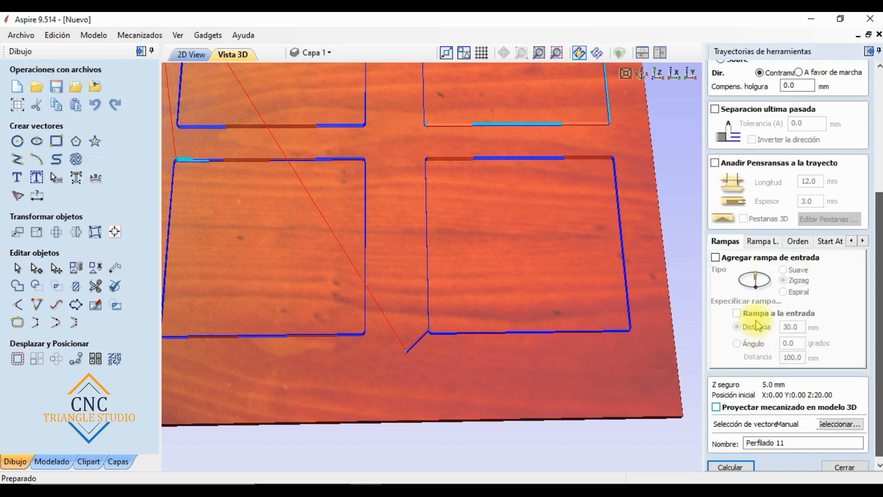
{"action": "left_click", "coordinate": [759, 241]}
{"action": "left_click", "coordinate": [726, 242]}
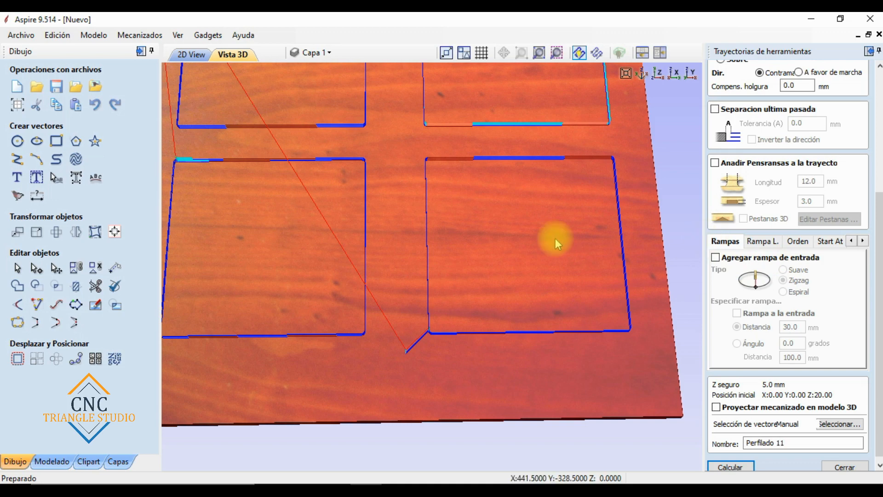
{"action": "middle_click_drag", "start_coordinate": [448, 183], "coordinate": [494, 315]}
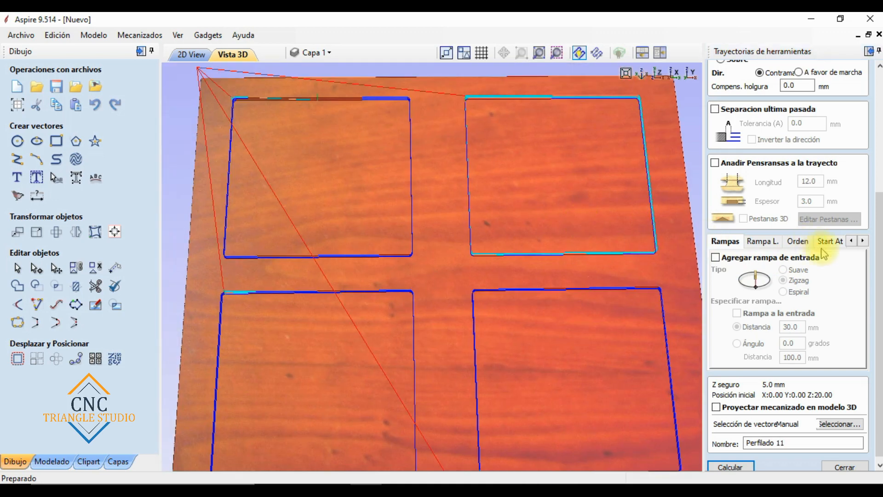